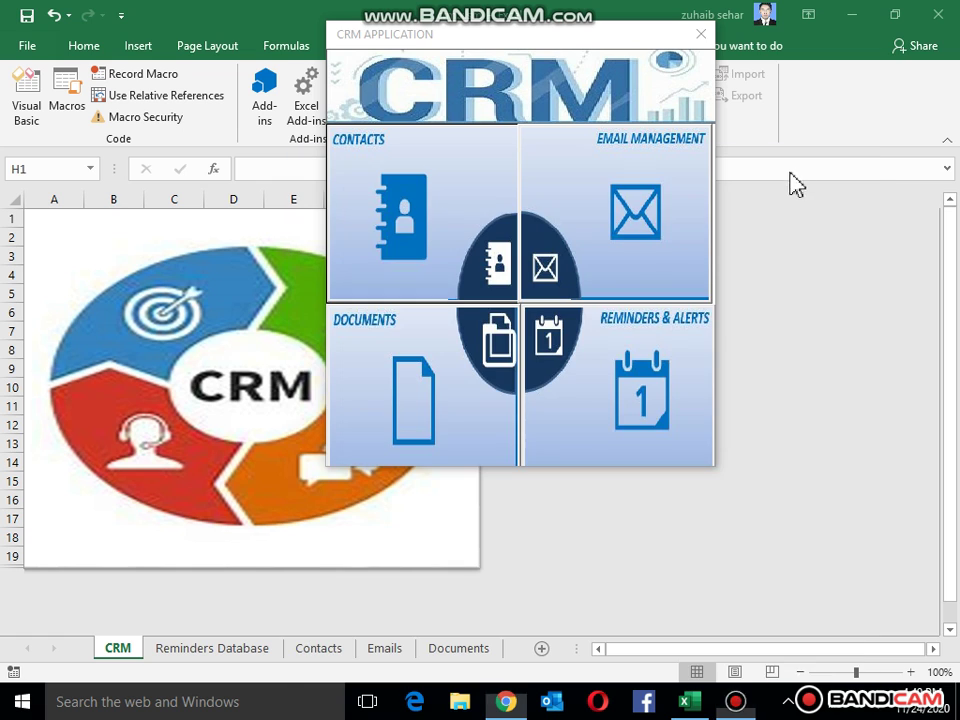
# - Save the first selected contact with the note 'customer' to the Contacts sheet
pyautogui.click(428, 292)
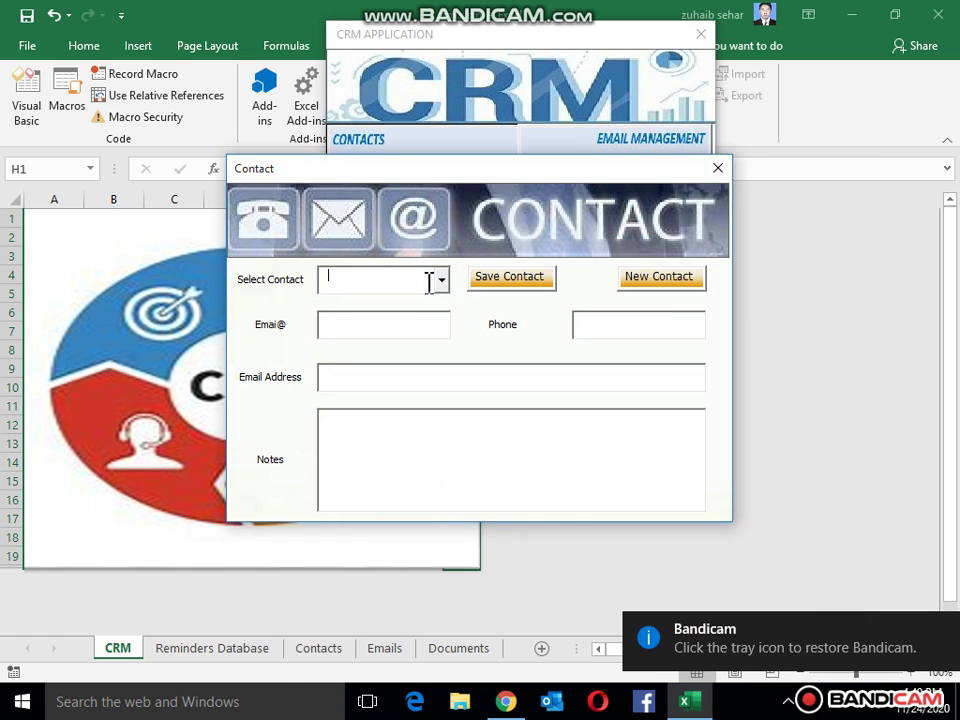
pyautogui.click(443, 279)
pyautogui.click(426, 303)
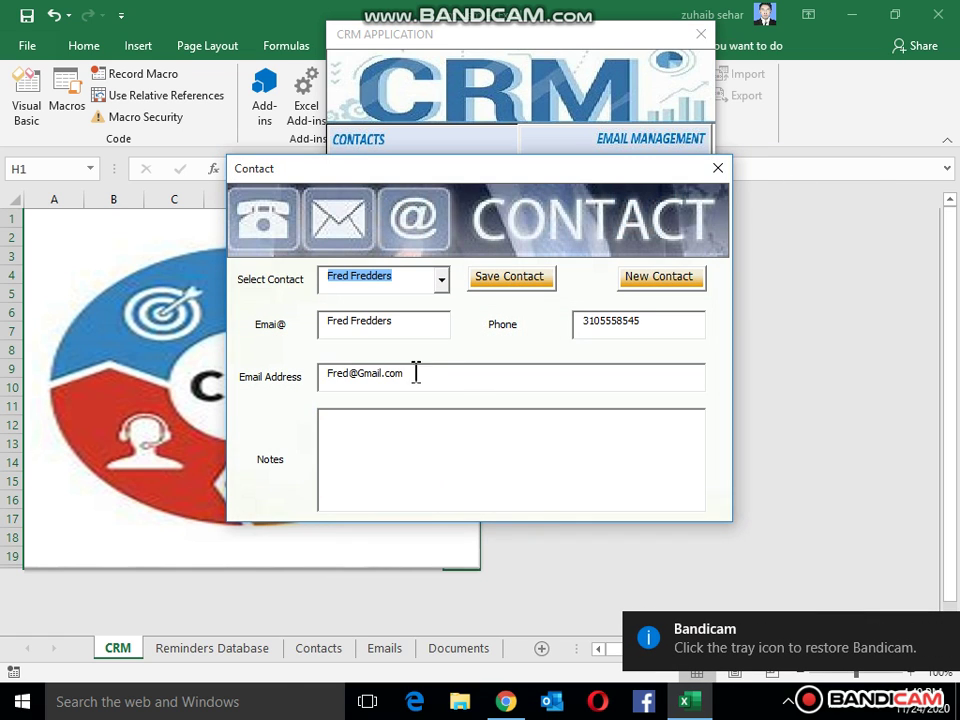
pyautogui.click(334, 436)
pyautogui.write('customer')
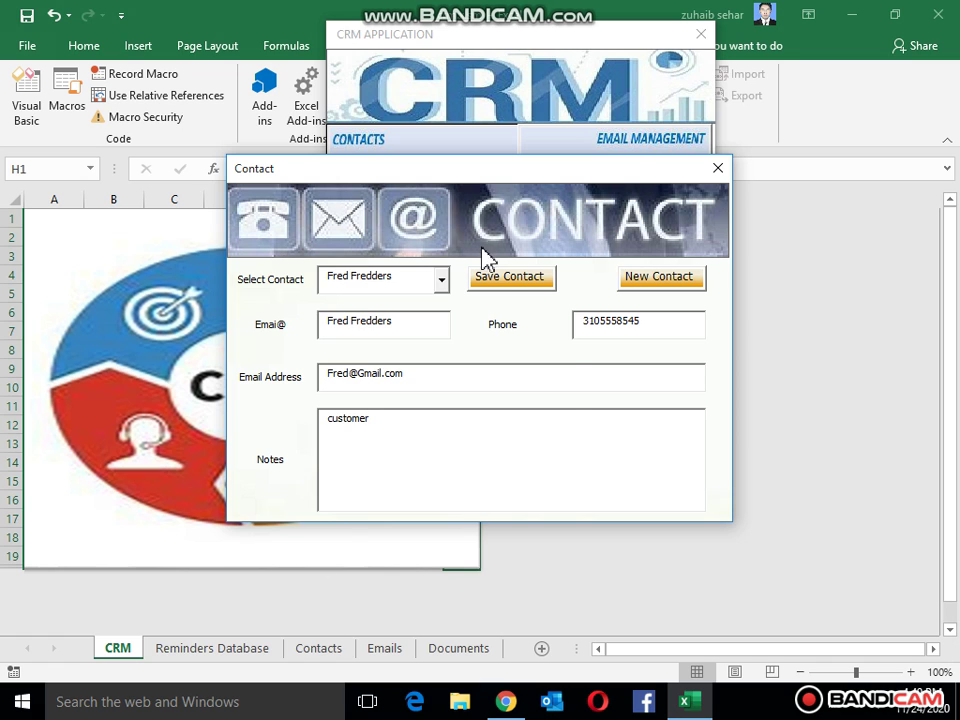
pyautogui.click(508, 280)
pyautogui.click(486, 413)
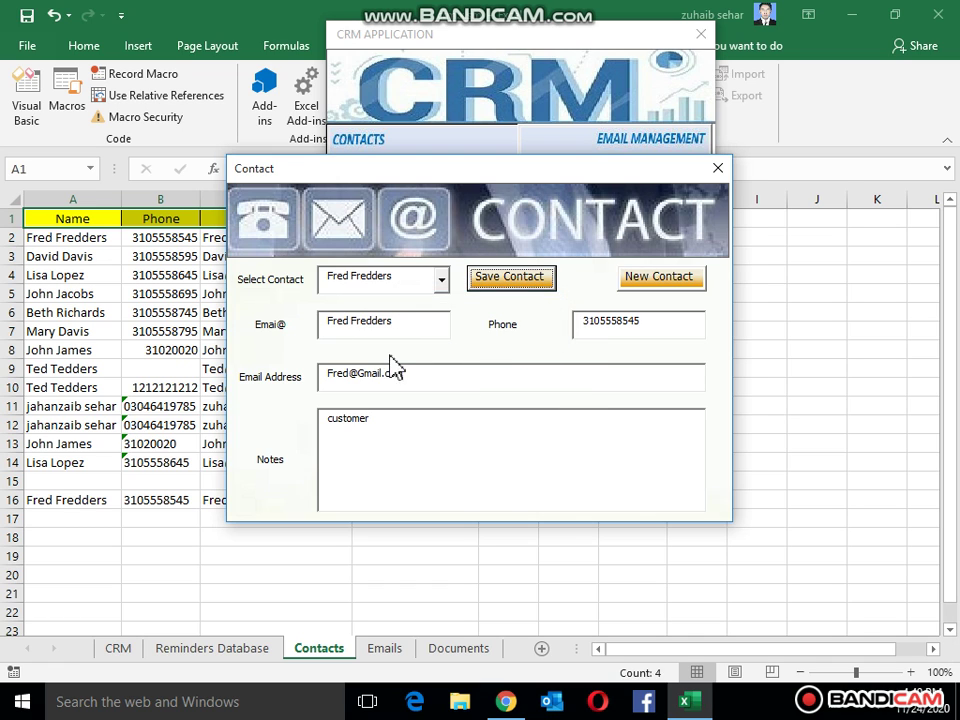
# - Save a second contact with the note 'testing' as a new row, then close the contacts form
pyautogui.moveTo(348, 180); pyautogui.dragTo(510, 157)
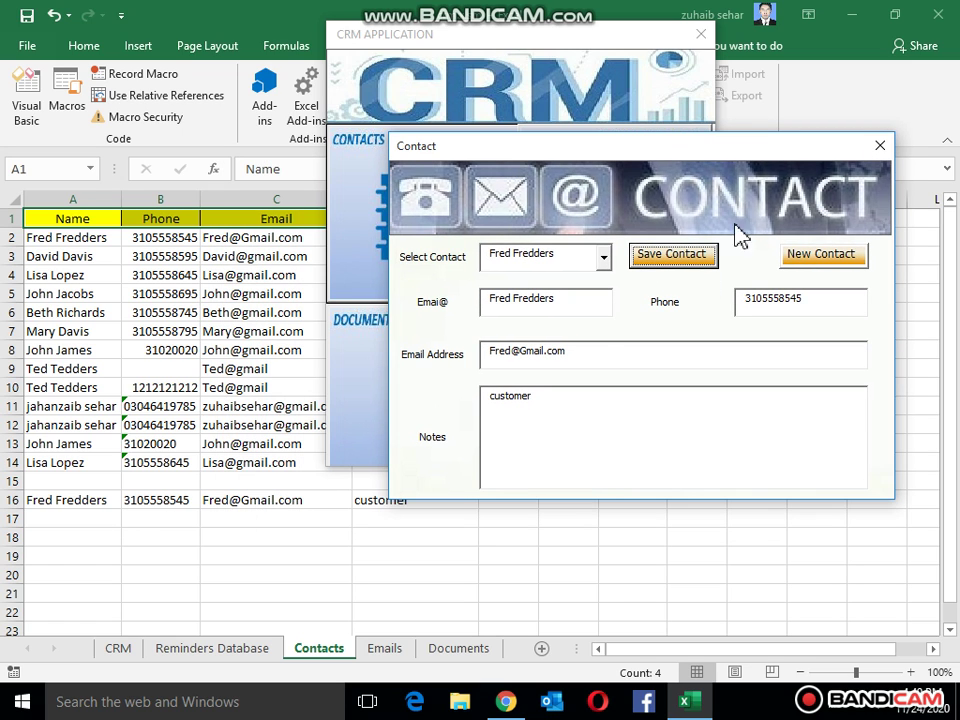
pyautogui.click(605, 262)
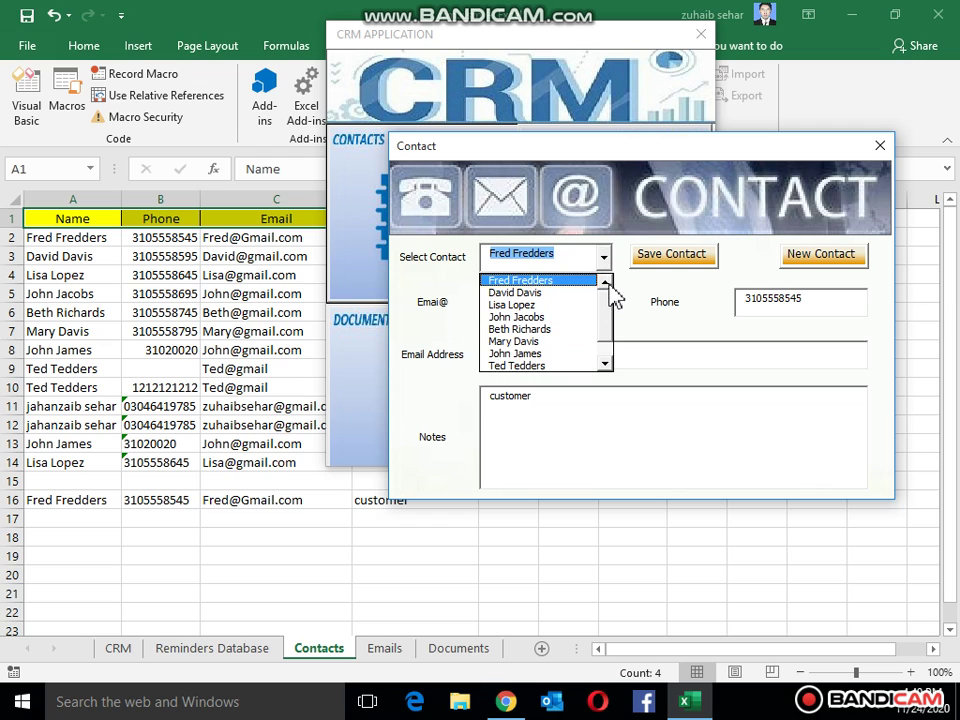
pyautogui.scroll(-1, 610, 324)
pyautogui.click(575, 352)
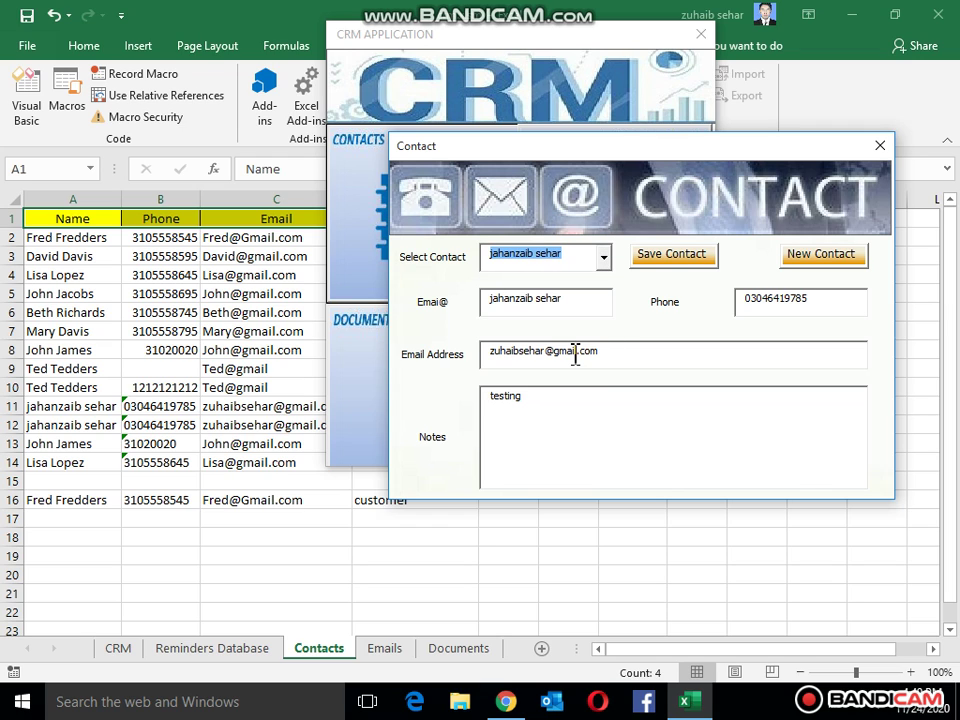
pyautogui.moveTo(568, 396); pyautogui.dragTo(274, 397)
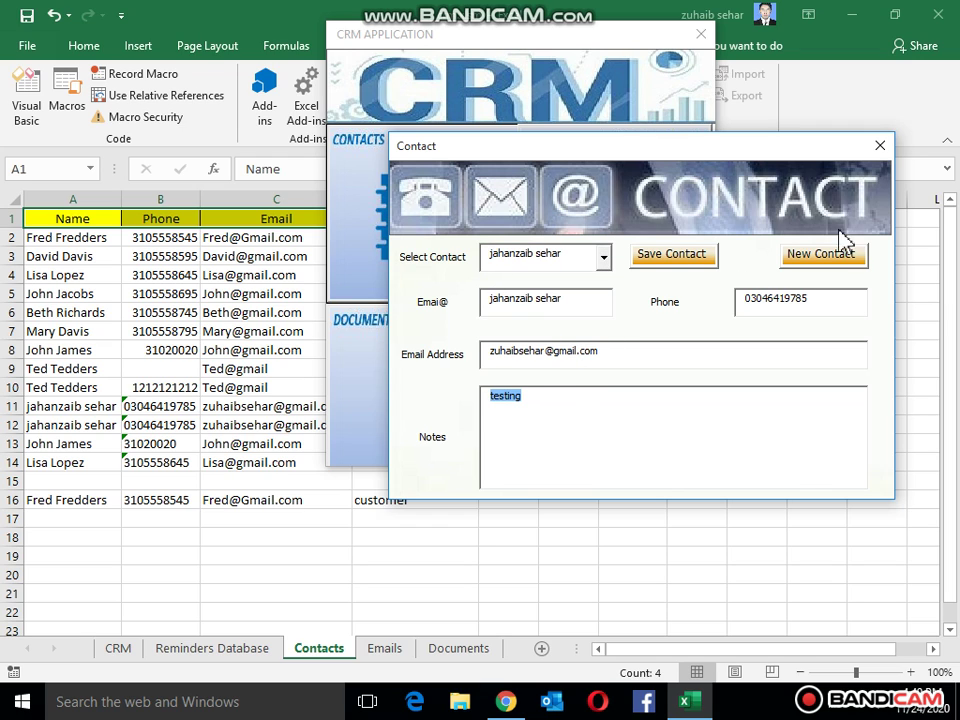
pyautogui.click(687, 264)
pyautogui.click(514, 420)
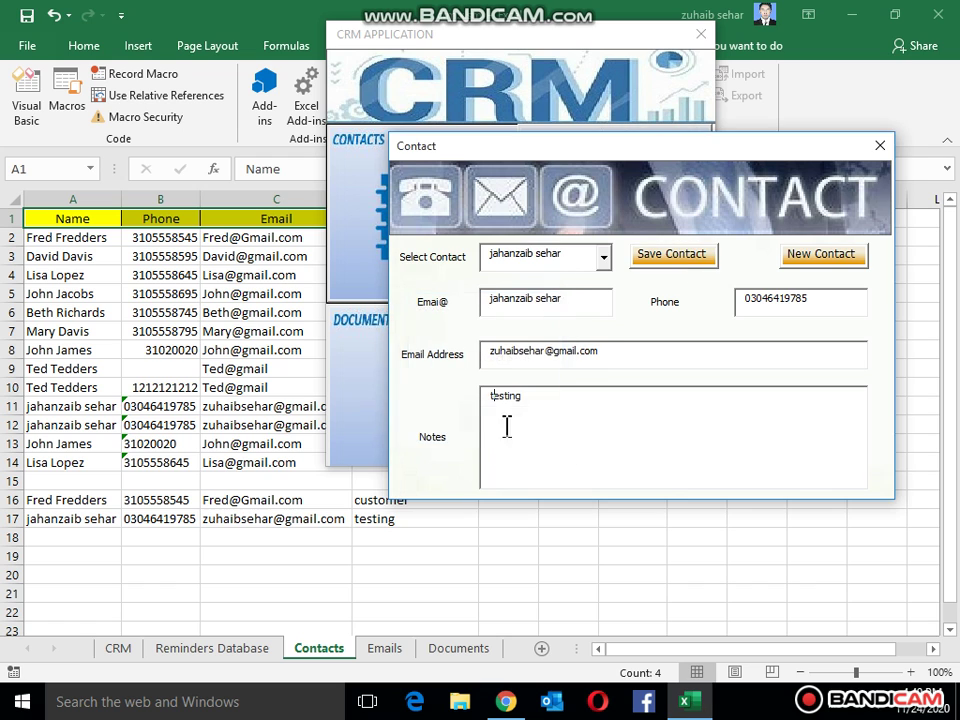
pyautogui.click(880, 147)
# - Address an email to a saved contact with the subject 'testing email'
pyautogui.click(617, 221)
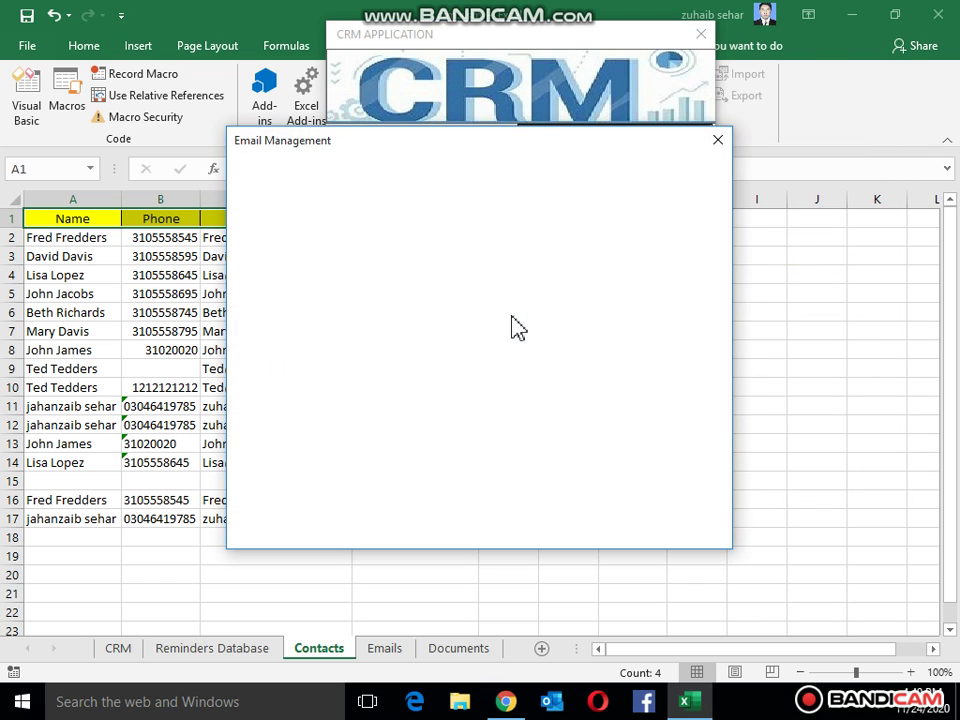
pyautogui.click(441, 254)
pyautogui.moveTo(443, 285); pyautogui.dragTo(443, 364)
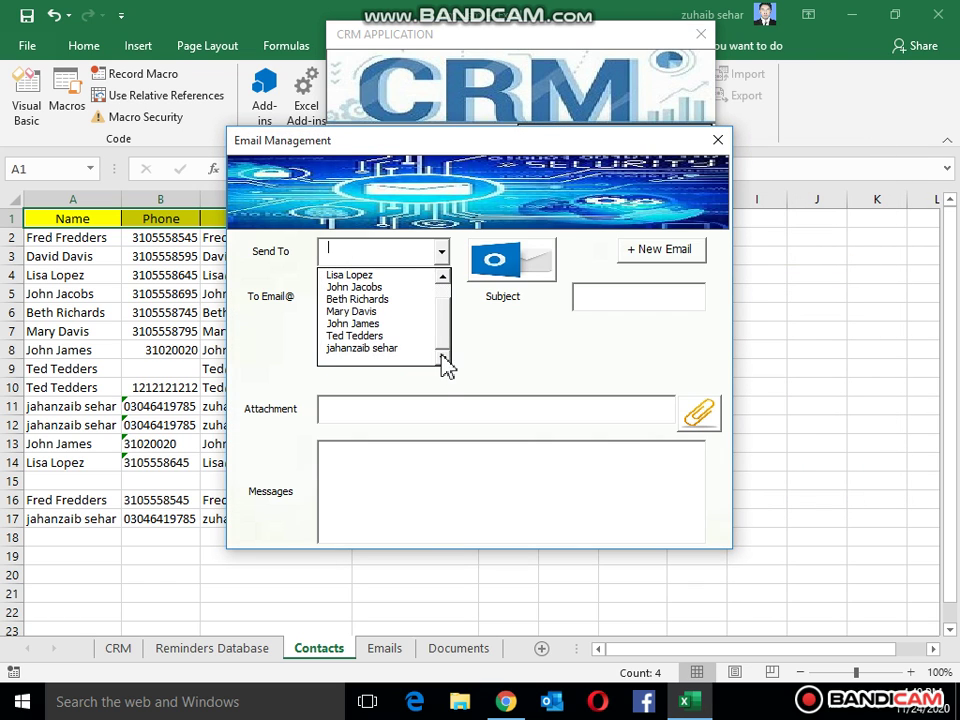
pyautogui.click(415, 347)
pyautogui.click(580, 297)
pyautogui.write('testing email')
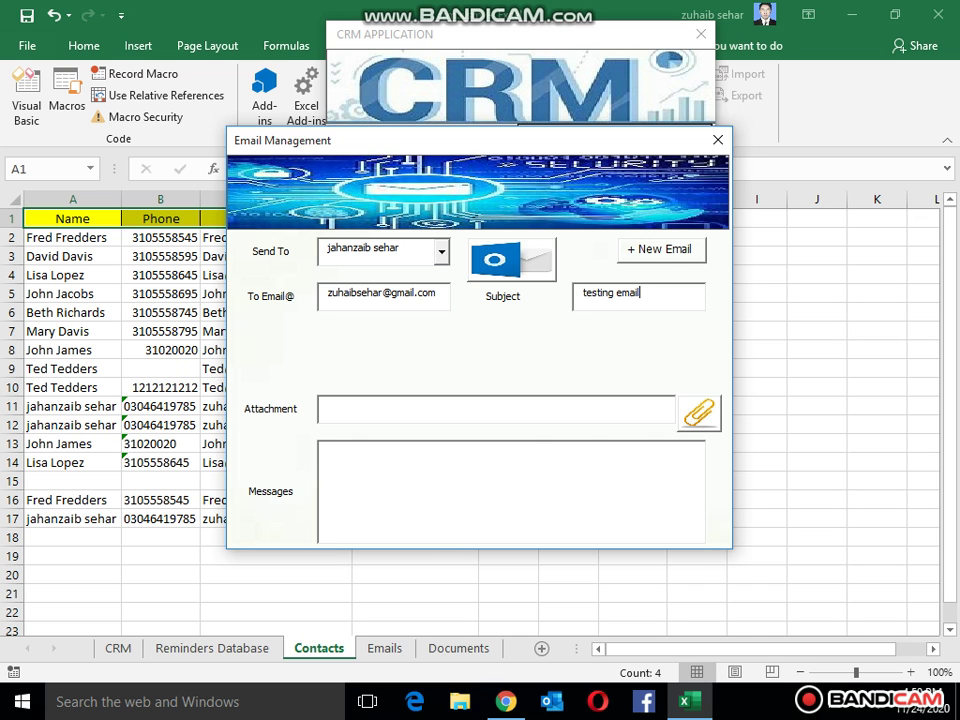
# - Attach 45_excel_formulas.xls, write the body 'hi dear i show you' and send the email to Outlook
pyautogui.click(698, 412)
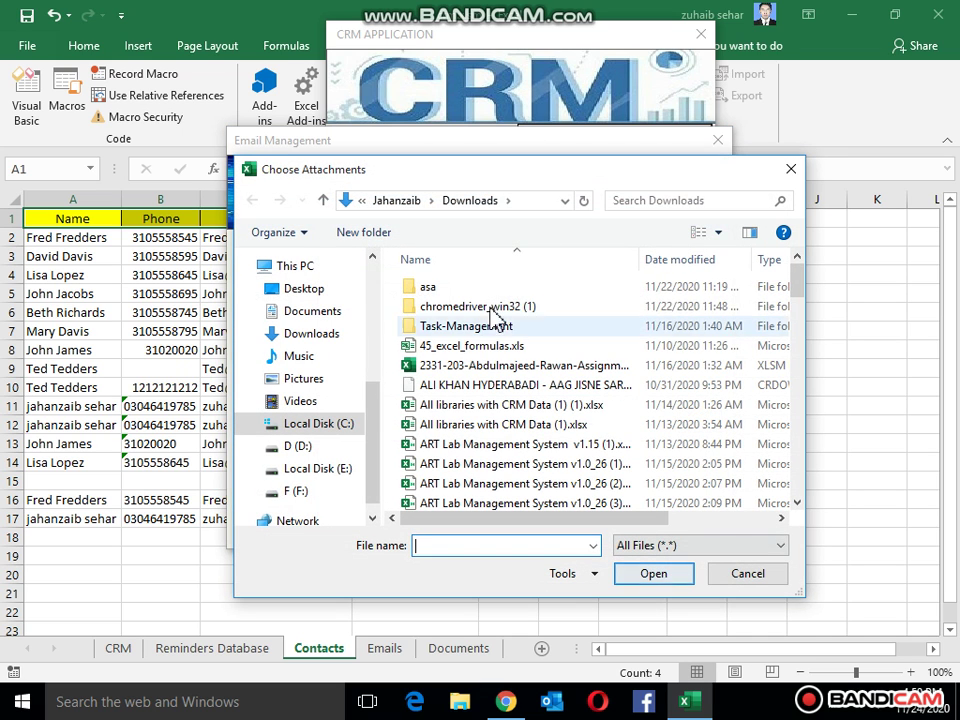
pyautogui.click(490, 345)
pyautogui.doubleClick(488, 348)
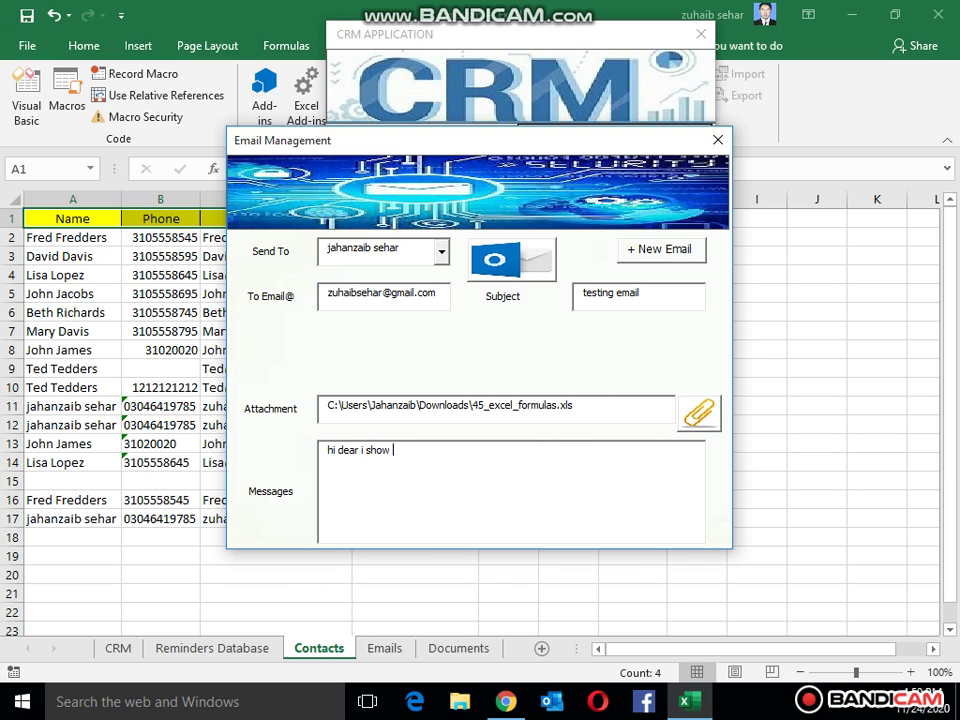
pyautogui.click(537, 273)
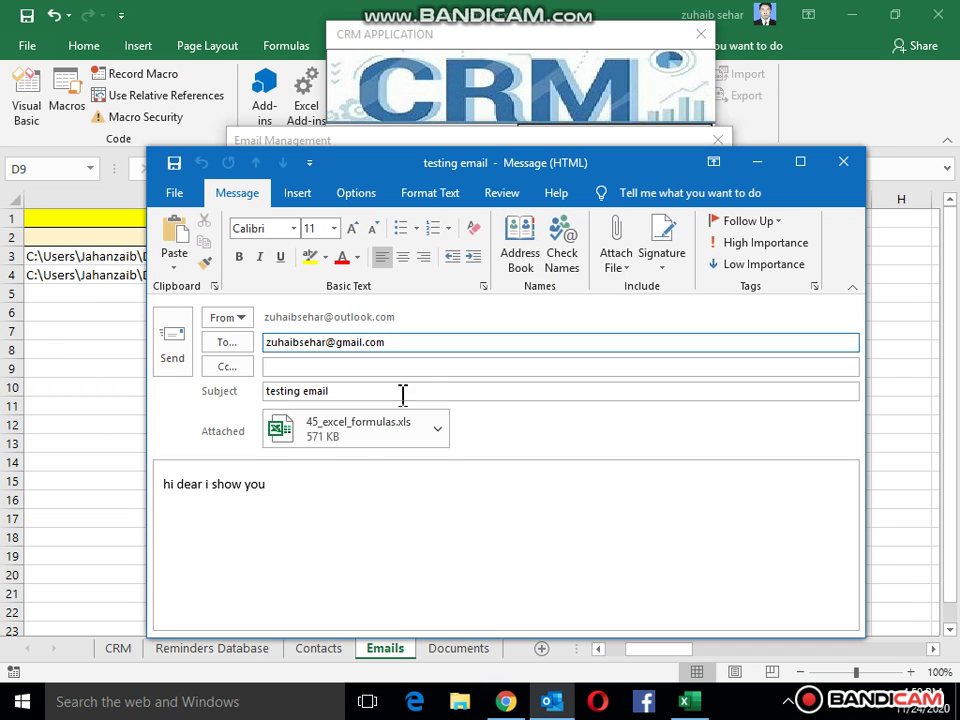
# - Close the 'testing email' Outlook draft and discard it without saving
pyautogui.moveTo(277, 483); pyautogui.dragTo(133, 497)
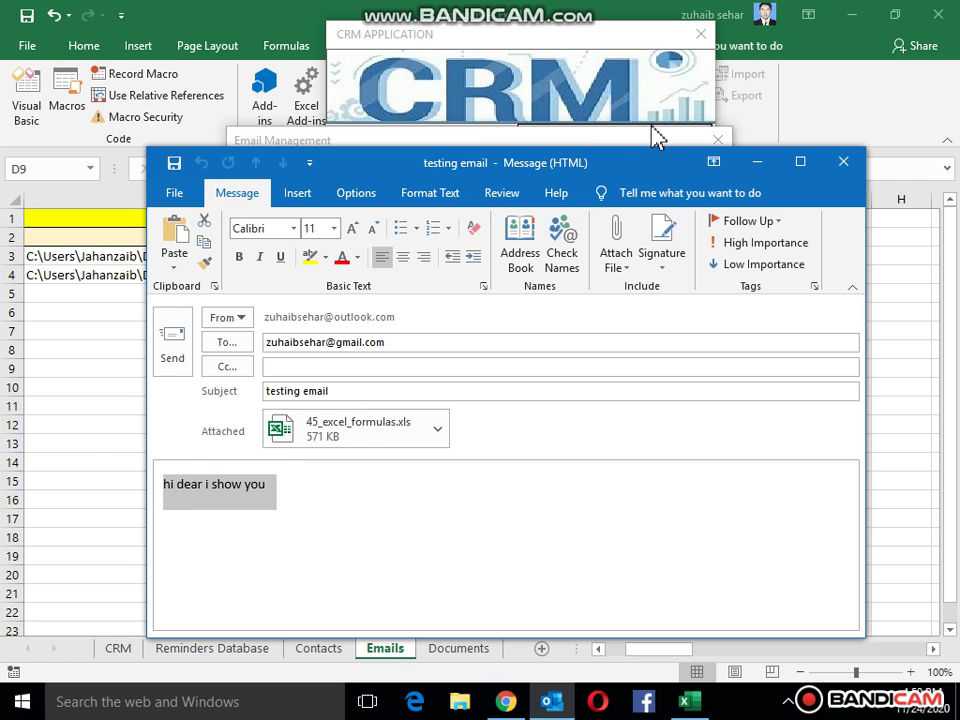
pyautogui.moveTo(630, 163); pyautogui.dragTo(608, 77)
pyautogui.moveTo(356, 294); pyautogui.dragTo(204, 296)
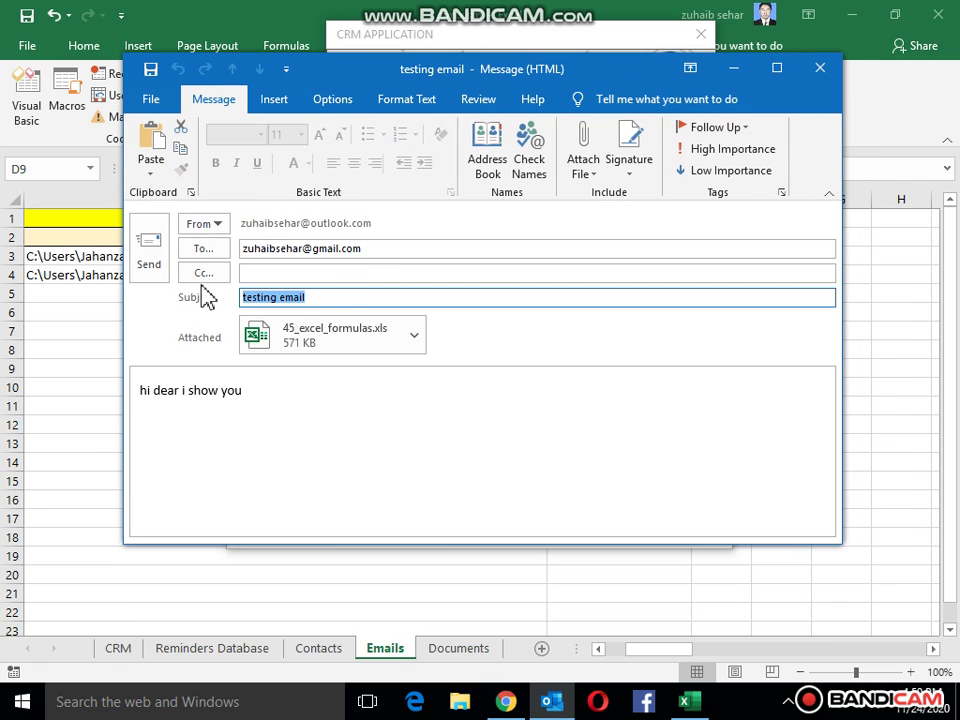
pyautogui.click(820, 72)
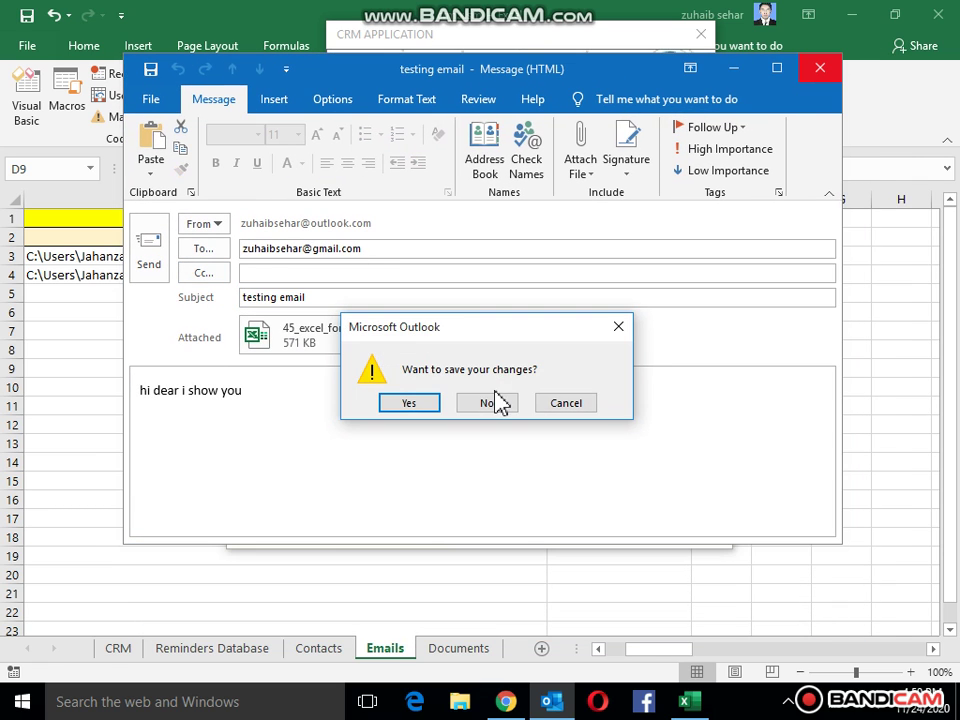
pyautogui.click(494, 401)
# - Clear and close the email form, then choose 45_excel_formulas.xls as a new document
pyautogui.click(668, 252)
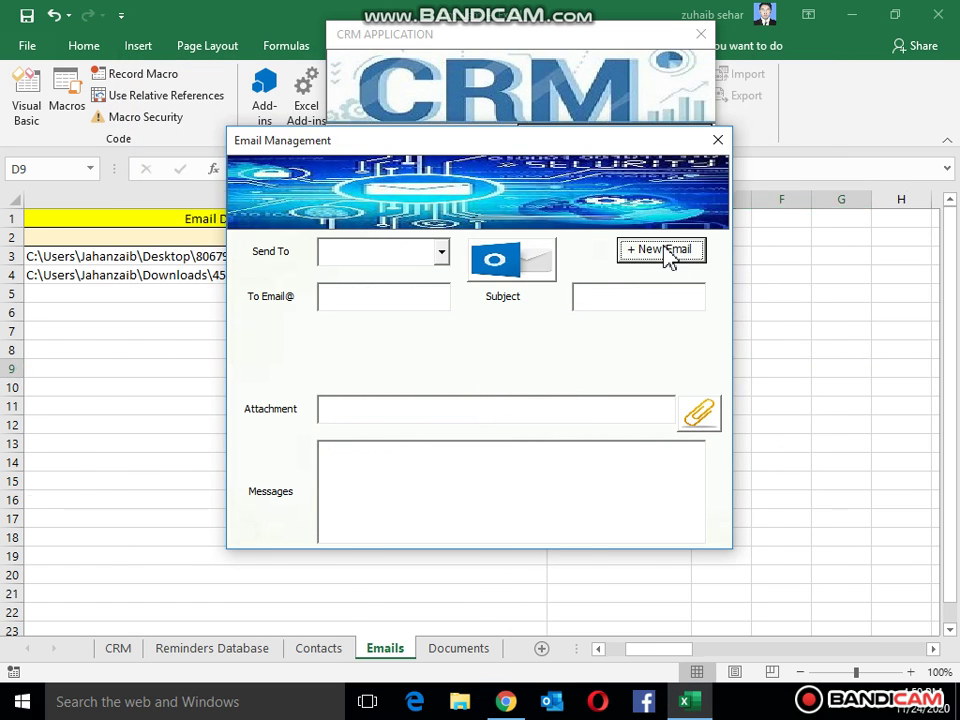
pyautogui.click(724, 143)
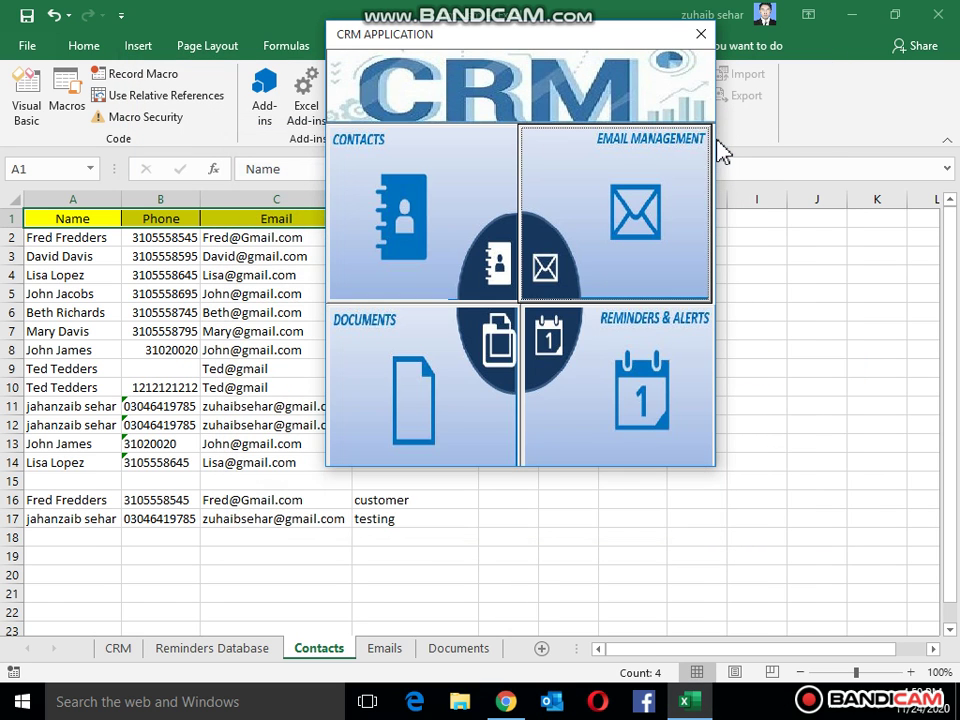
pyautogui.click(445, 343)
pyautogui.click(650, 270)
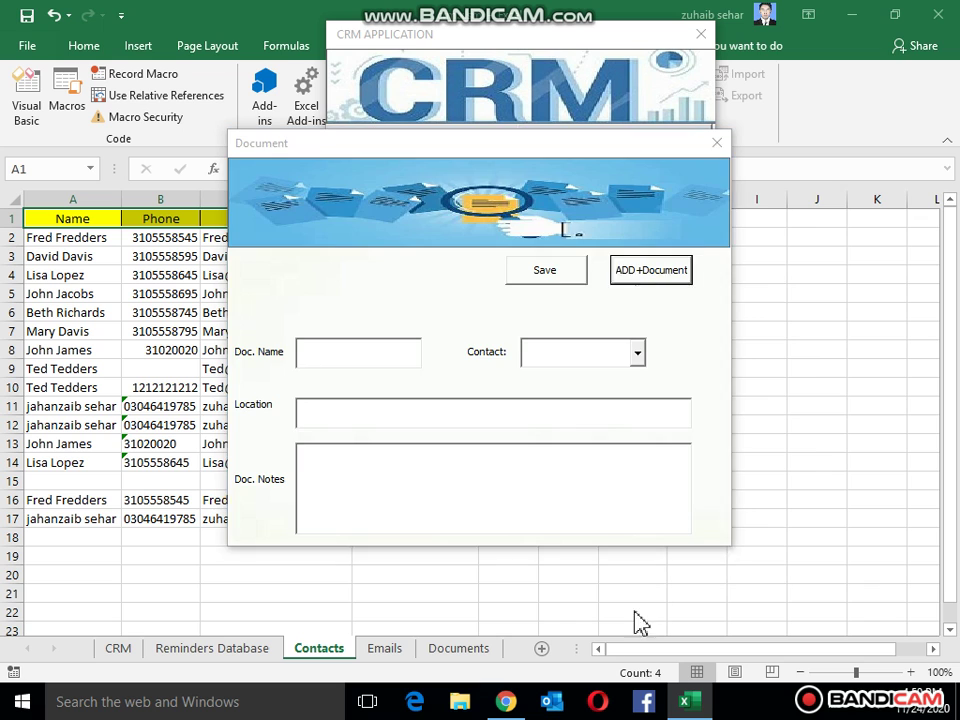
pyautogui.doubleClick(472, 350)
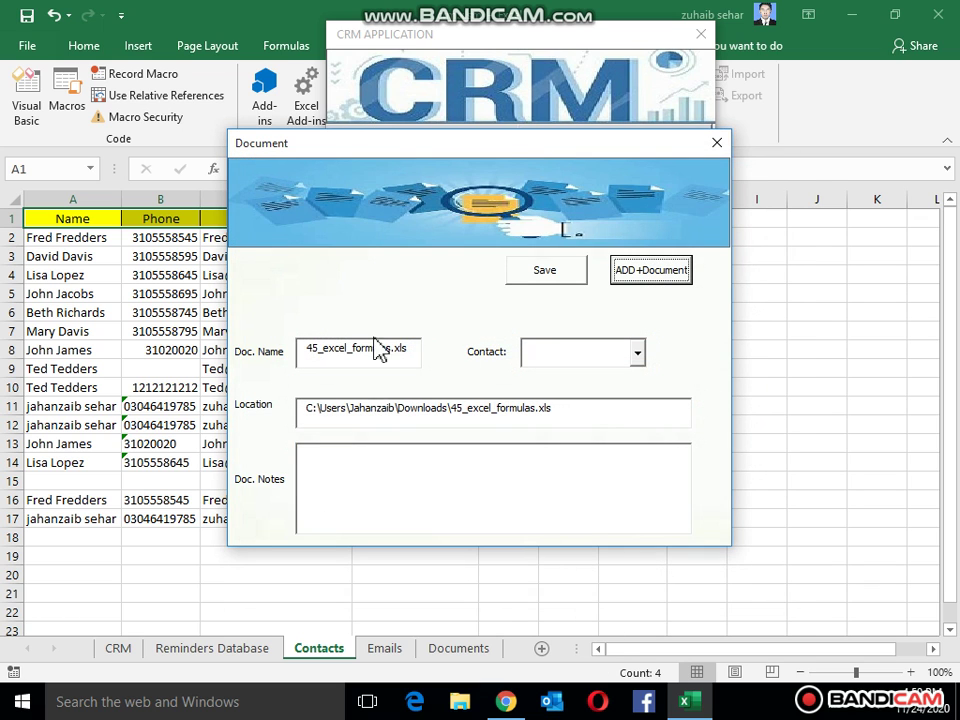
# - Link the document to a contact with the note 'Personal Document' and save it as row 6
pyautogui.click(637, 352)
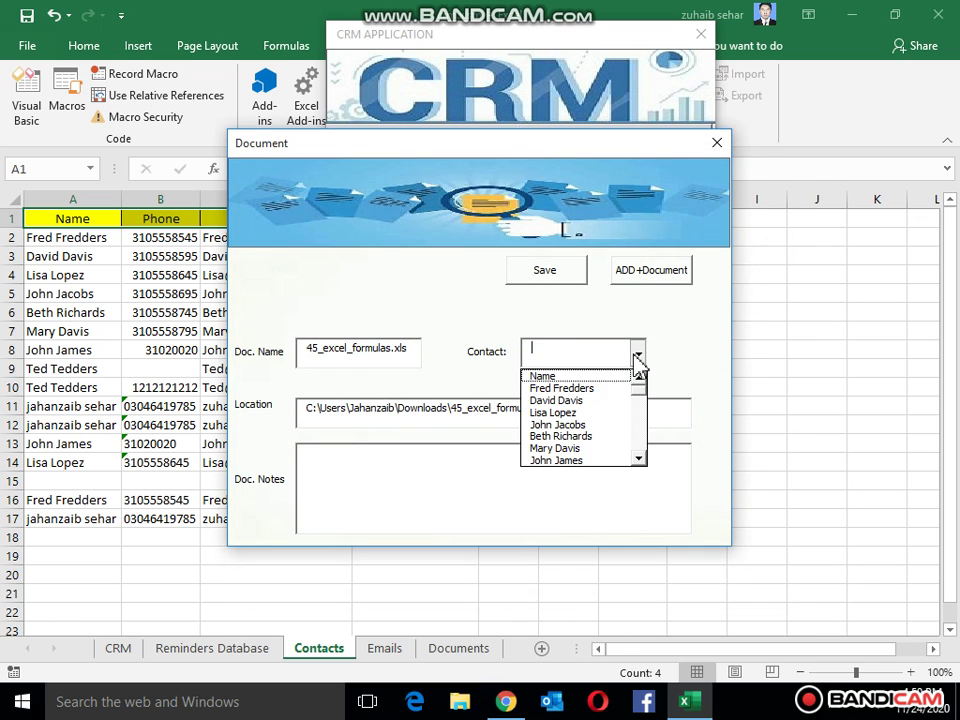
pyautogui.click(577, 411)
pyautogui.press('Tab')
pyautogui.write('Personal Document')
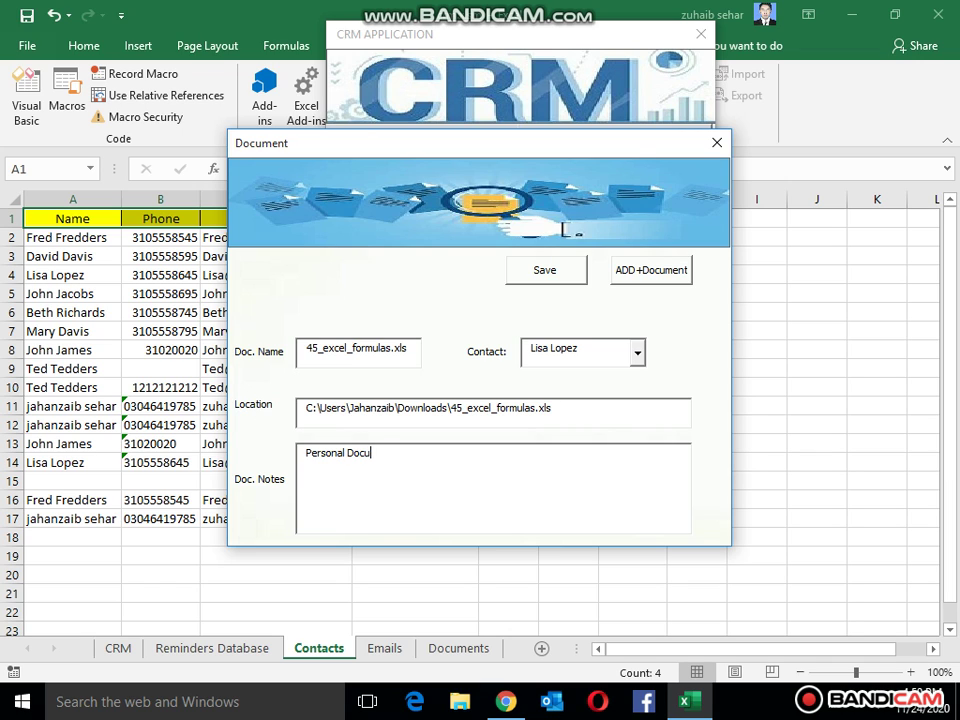
pyautogui.click(531, 272)
pyautogui.press('Return')
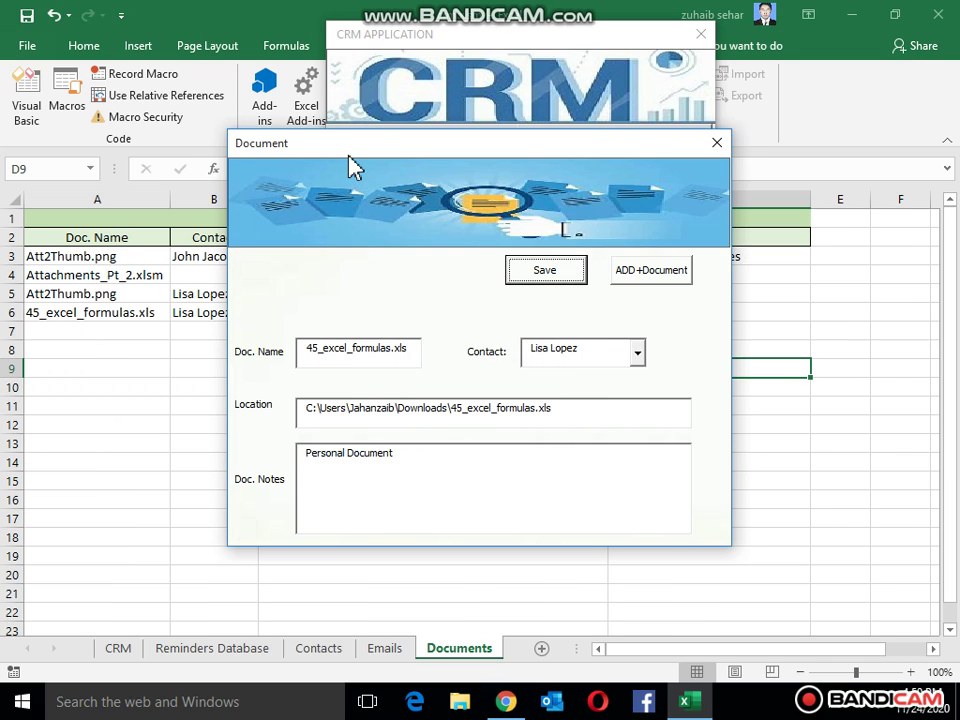
pyautogui.moveTo(355, 168)
pyautogui.mouseDown()
pyautogui.moveTo(561, 150)
pyautogui.moveTo(352, 145)
pyautogui.mouseUp()
# - Close the Documents form, open Reminders and load a meeting reminder from the saved list
pyautogui.click(713, 121)
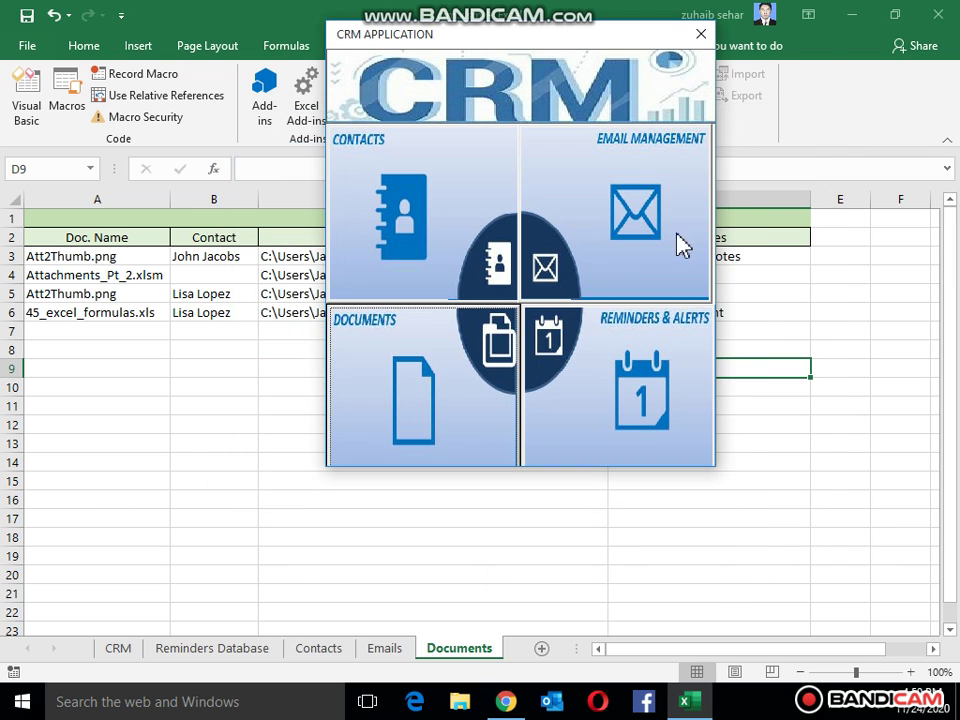
pyautogui.click(578, 368)
pyautogui.click(452, 265)
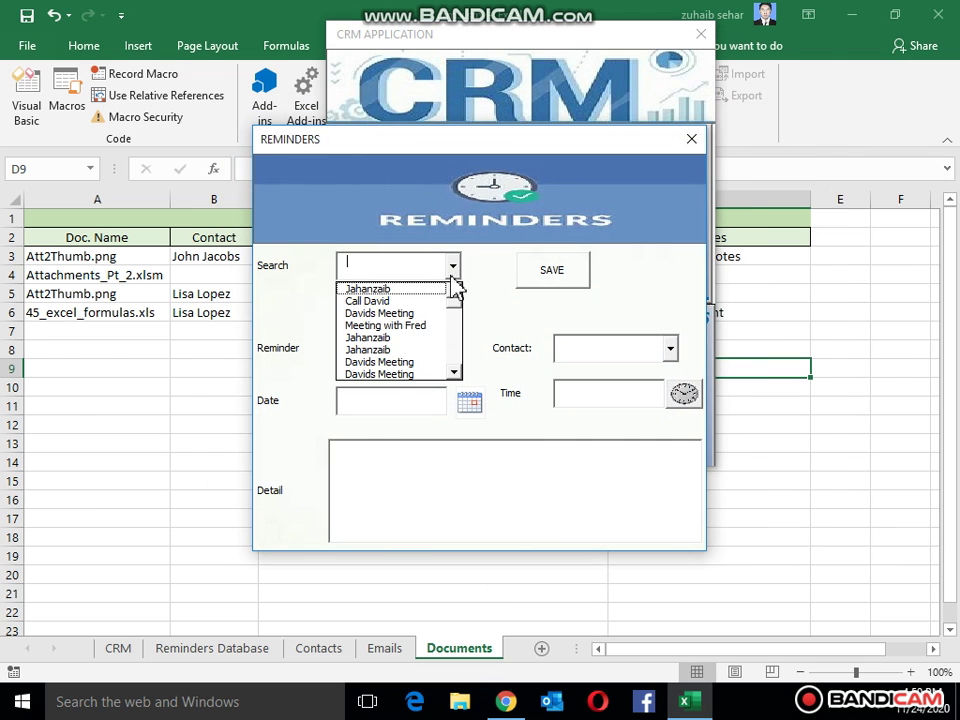
pyautogui.click(449, 289)
pyautogui.click(450, 449)
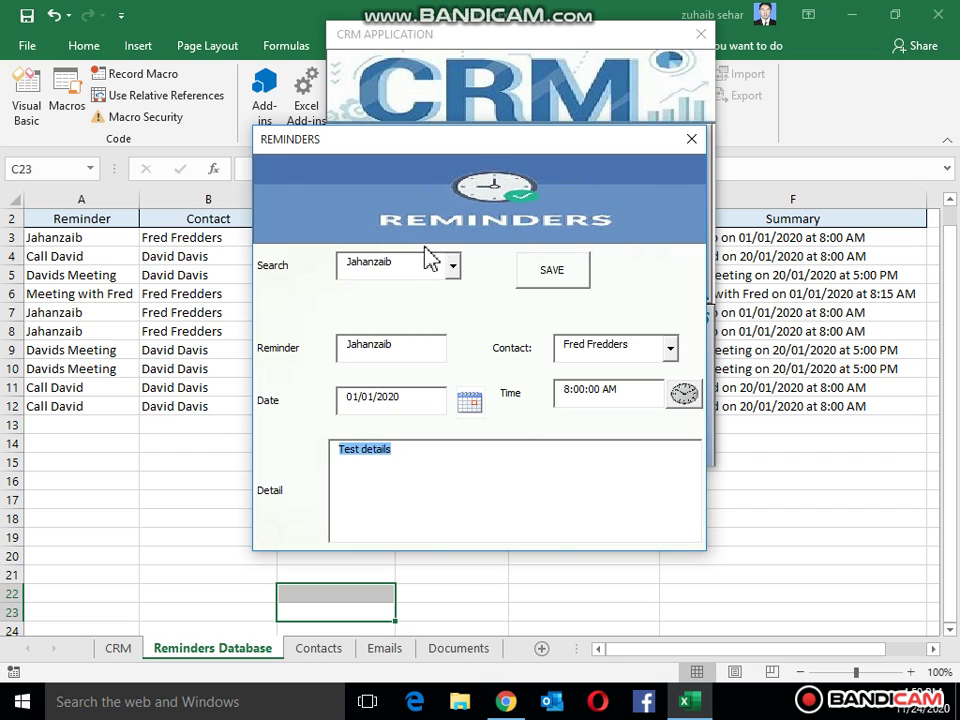
pyautogui.click(452, 265)
pyautogui.click(407, 338)
pyautogui.click(441, 272)
pyautogui.click(452, 265)
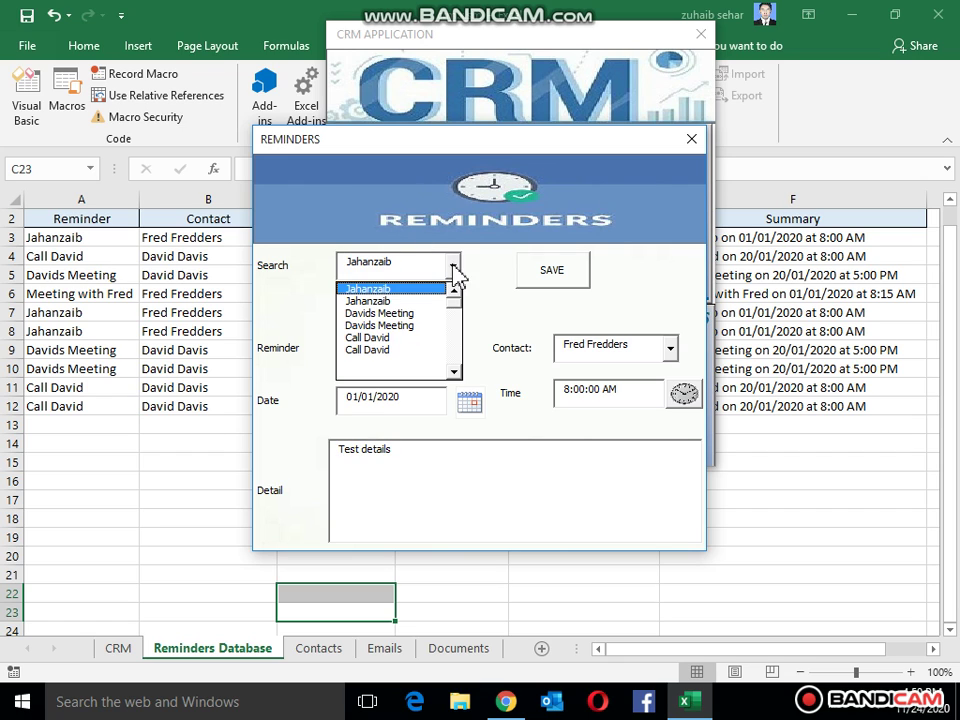
pyautogui.click(403, 326)
pyautogui.click(452, 265)
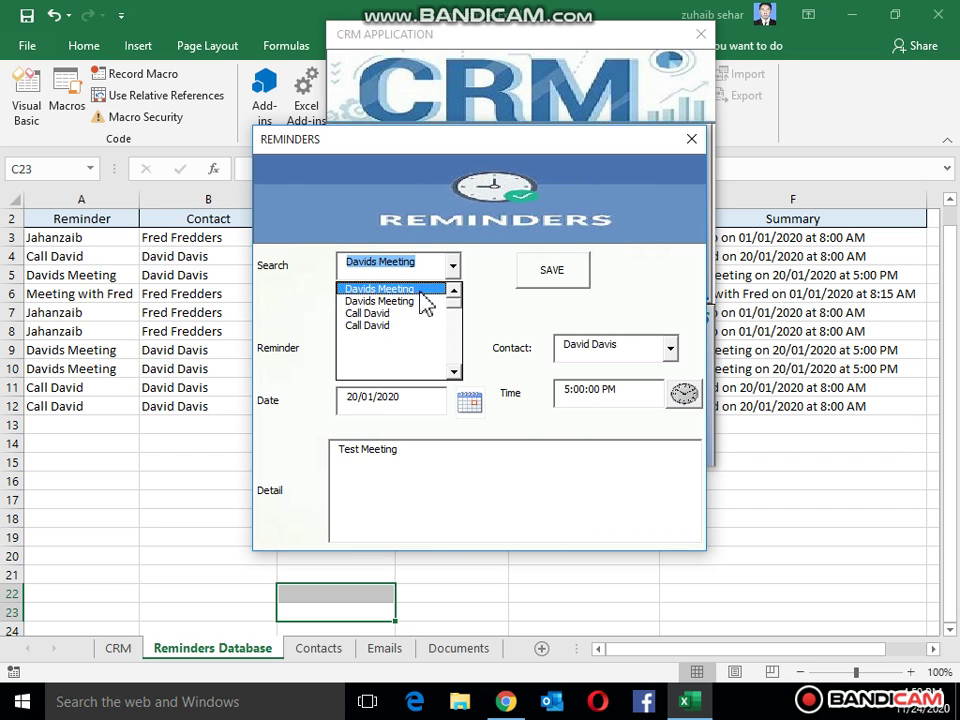
pyautogui.click(420, 289)
# - Set the meeting reminder's date to 13 January 2020 and close the reminders form
pyautogui.click(467, 403)
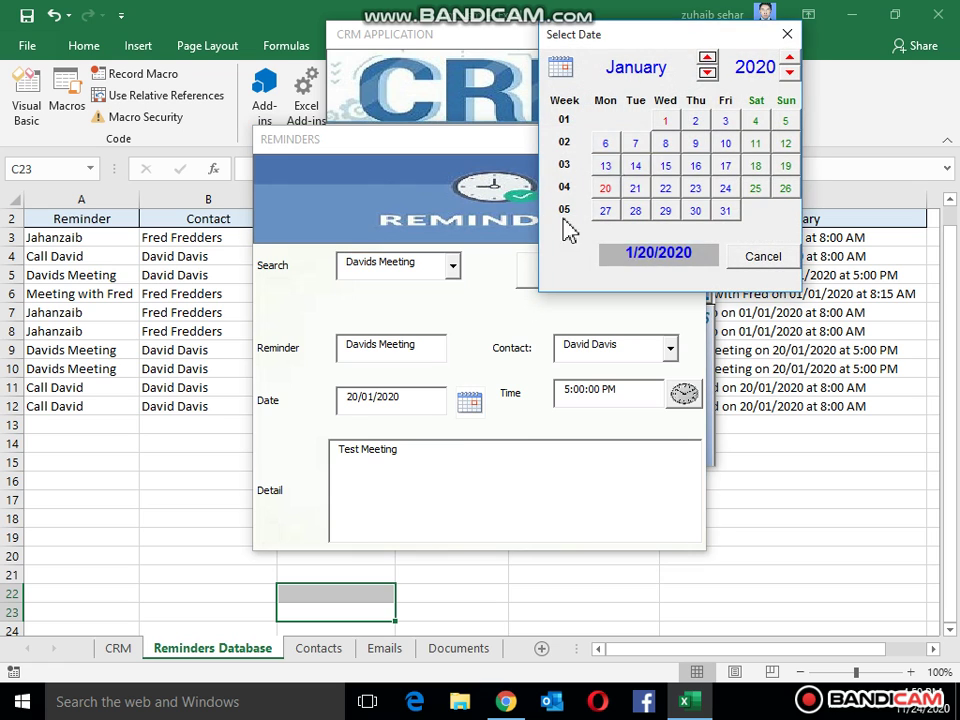
pyautogui.click(612, 165)
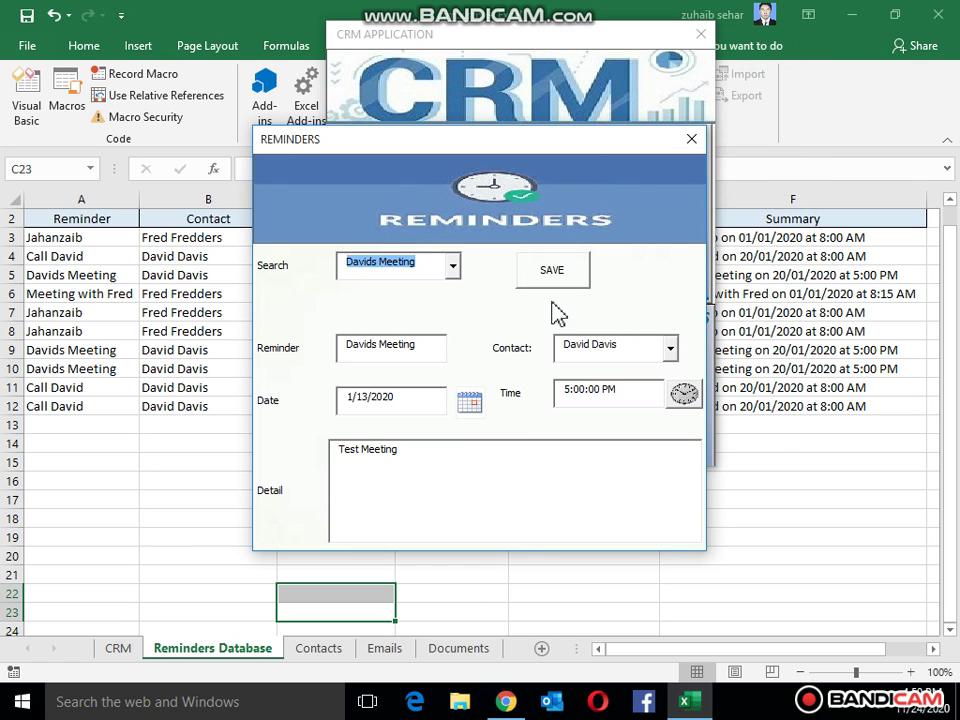
pyautogui.click(691, 140)
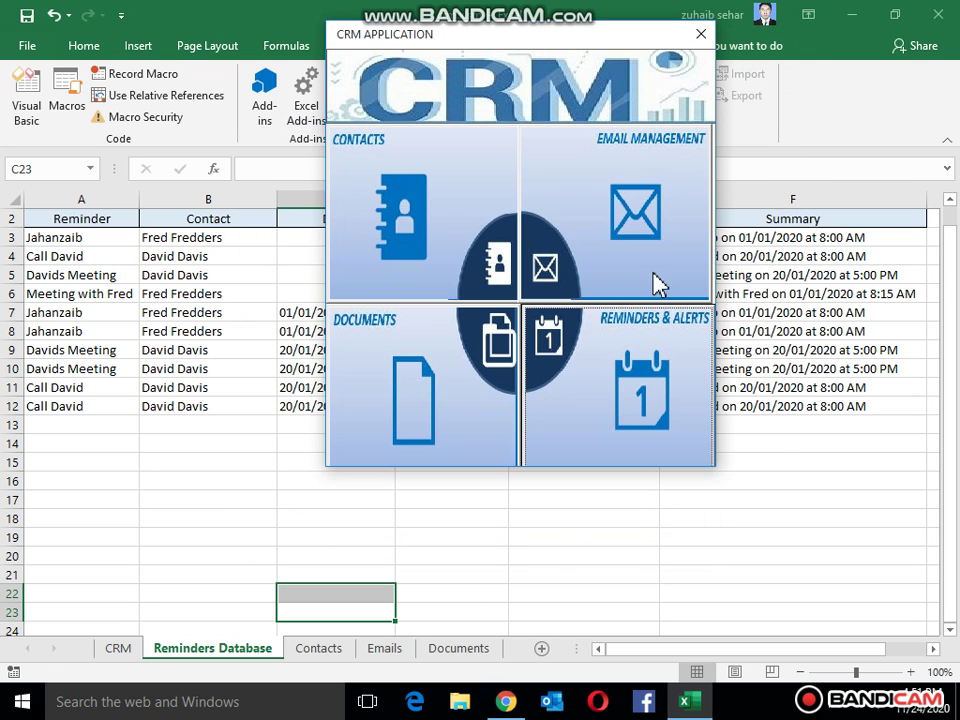
# - Reopen Reminders, load the first saved reminder and assign it a different contact
pyautogui.click(621, 370)
pyautogui.click(452, 272)
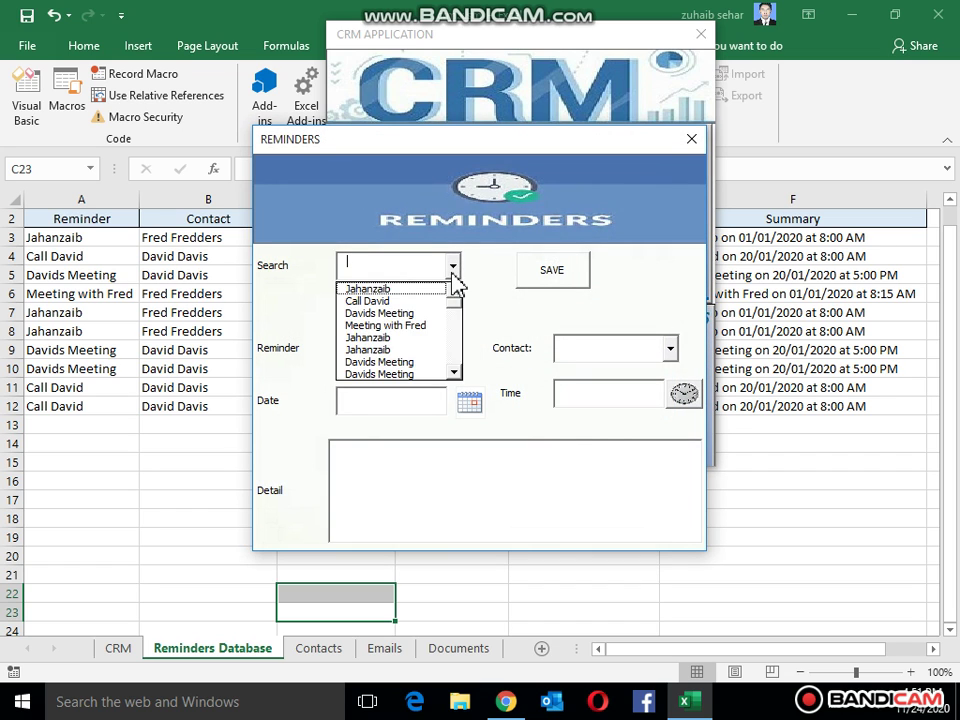
pyautogui.click(452, 272)
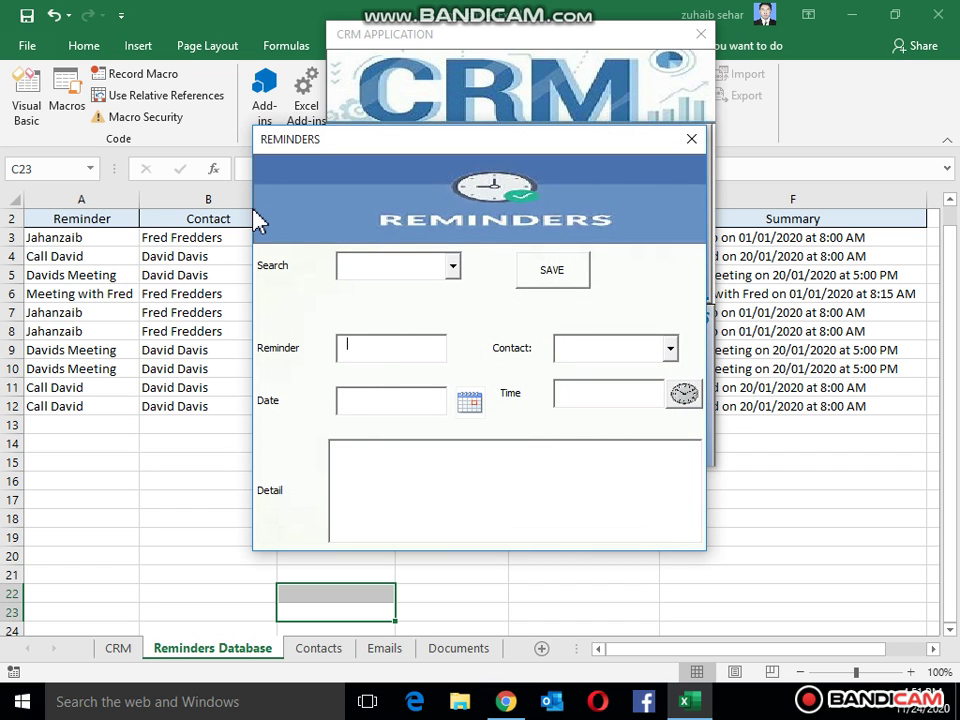
pyautogui.click(452, 265)
pyautogui.click(430, 285)
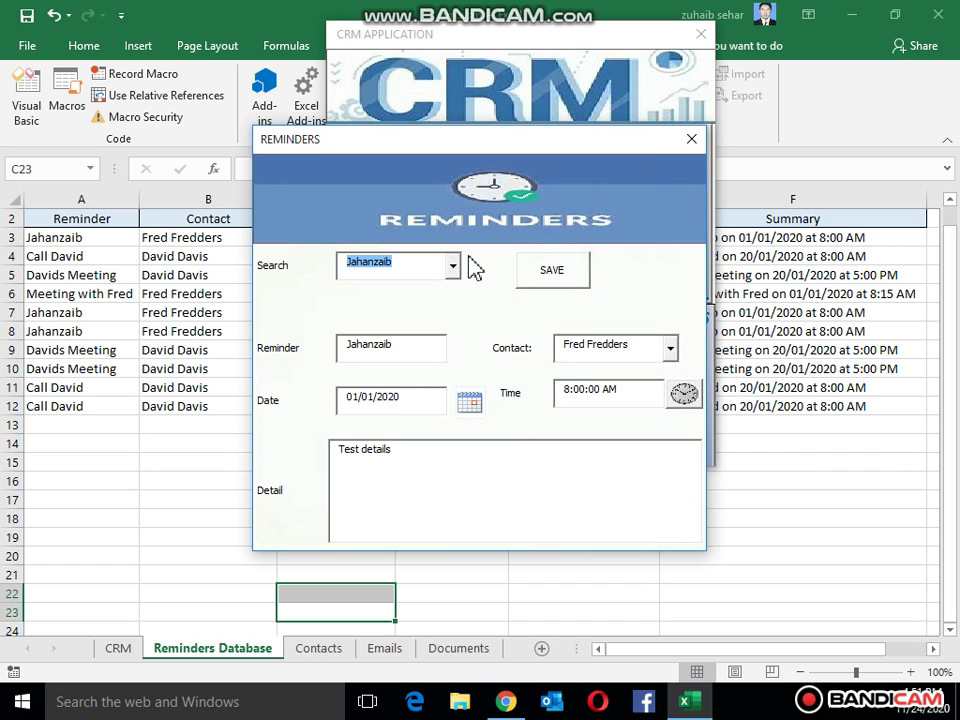
pyautogui.click(670, 347)
pyautogui.click(634, 395)
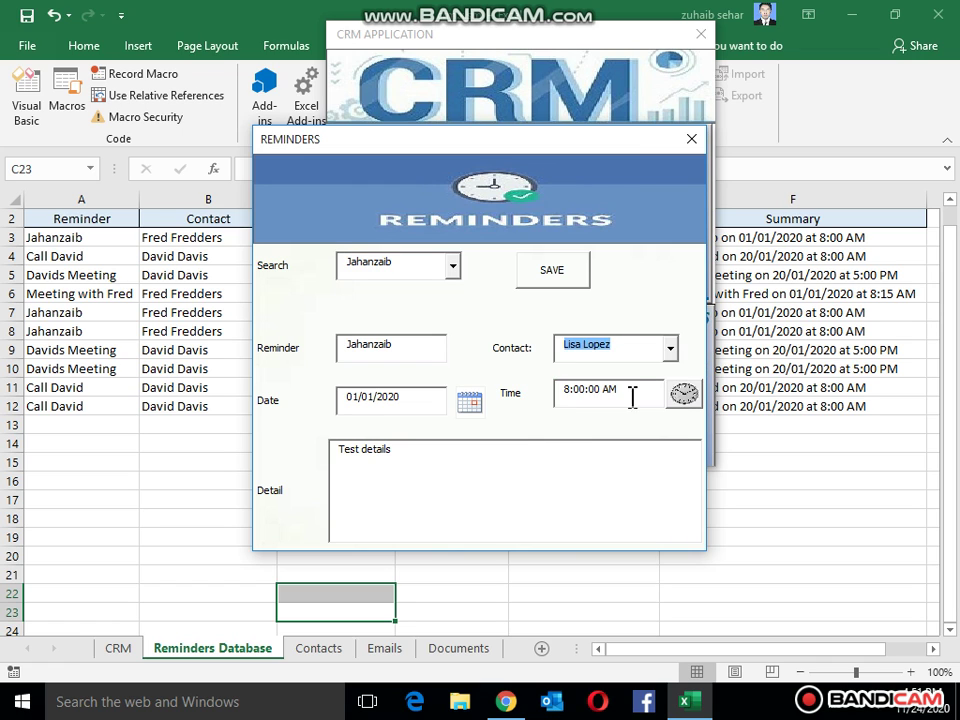
pyautogui.click(670, 350)
pyautogui.click(600, 393)
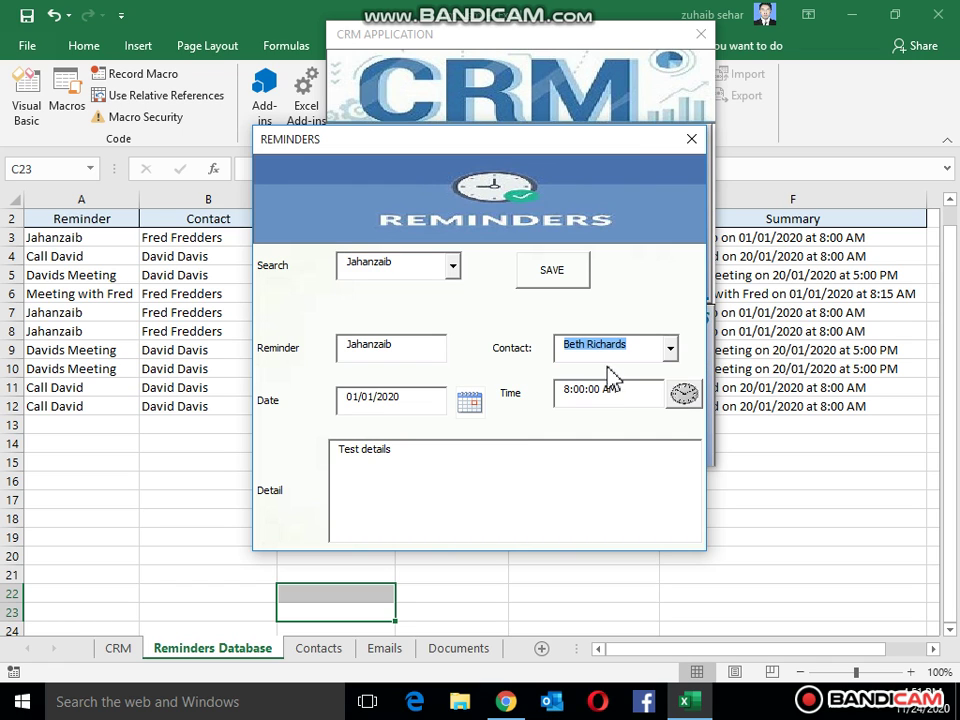
# - Set the reminder to 16 January 2020 at 01:51:12 PM
pyautogui.click(469, 401)
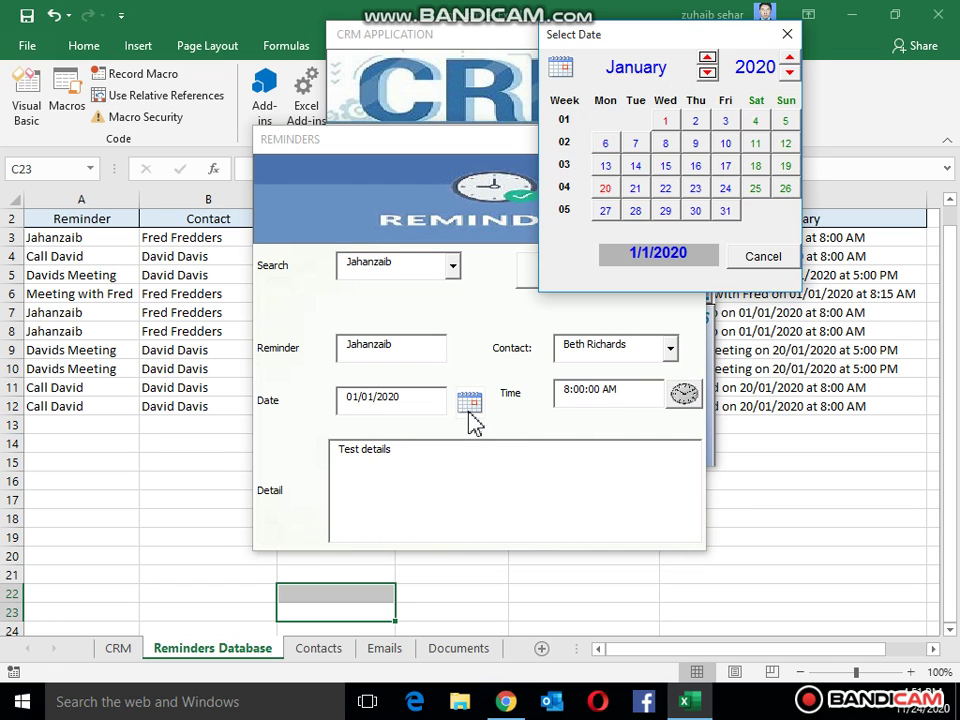
pyautogui.click(710, 170)
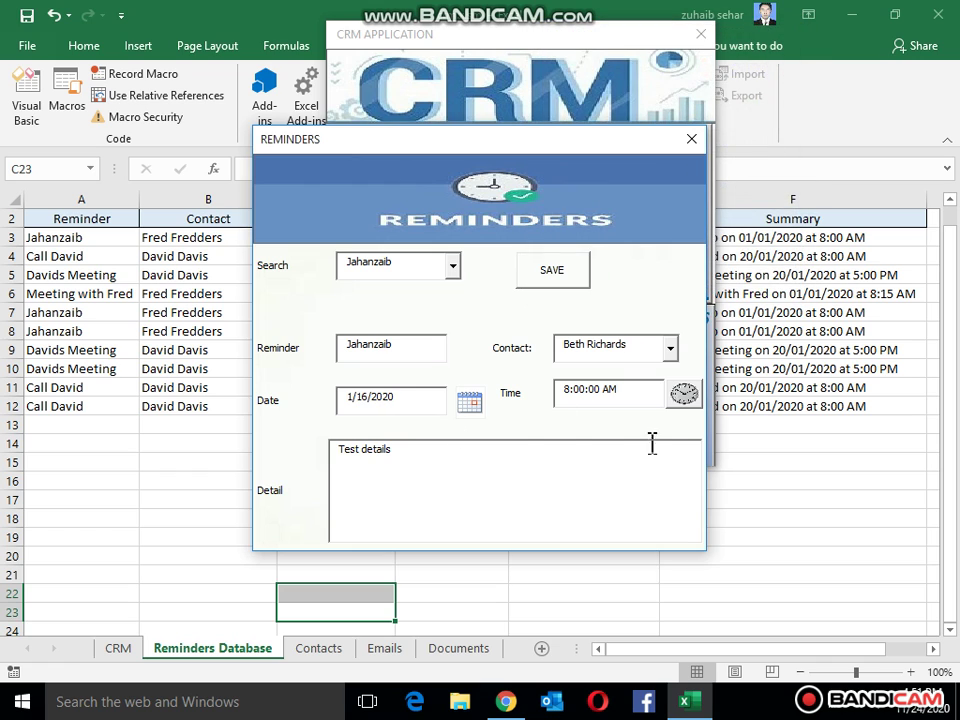
pyautogui.click(684, 394)
pyautogui.click(550, 341)
pyautogui.click(550, 341)
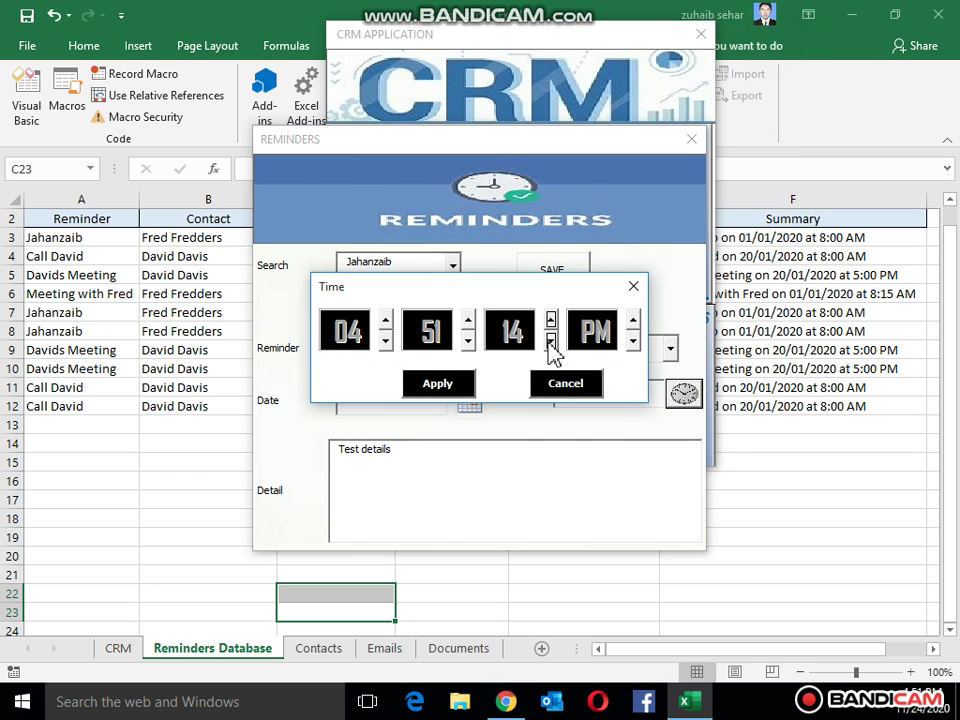
pyautogui.click(550, 341)
pyautogui.click(550, 341)
pyautogui.click(385, 341)
pyautogui.click(385, 341)
pyautogui.click(385, 341)
pyautogui.click(432, 385)
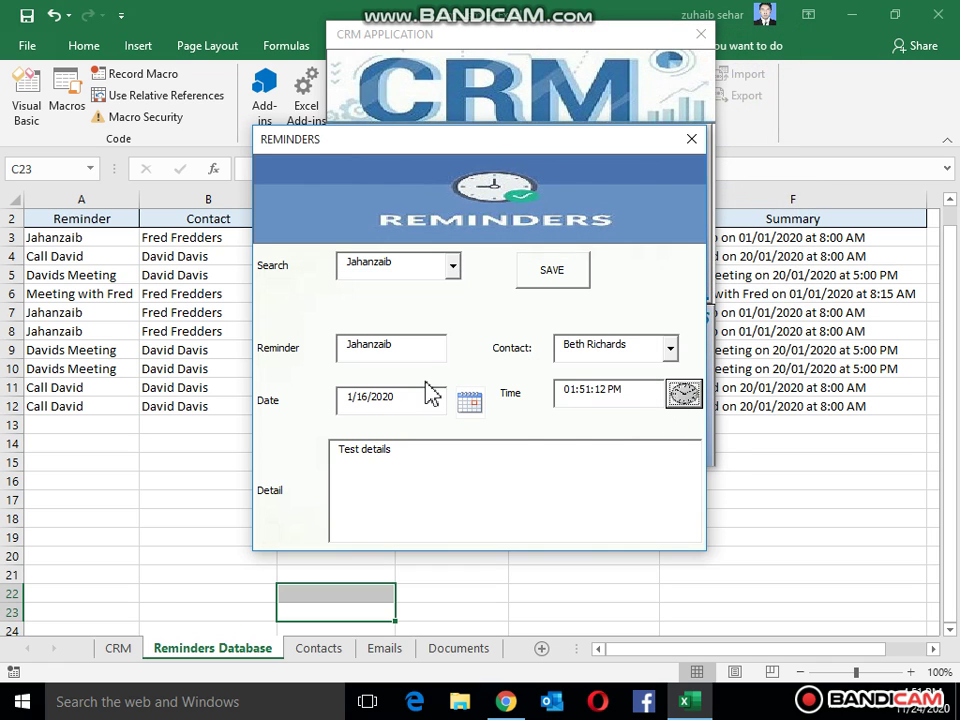
# - Retype the Detail text and save the reminder, adding row 13 to the Reminders Database
pyautogui.moveTo(428, 463); pyautogui.dragTo(262, 466)
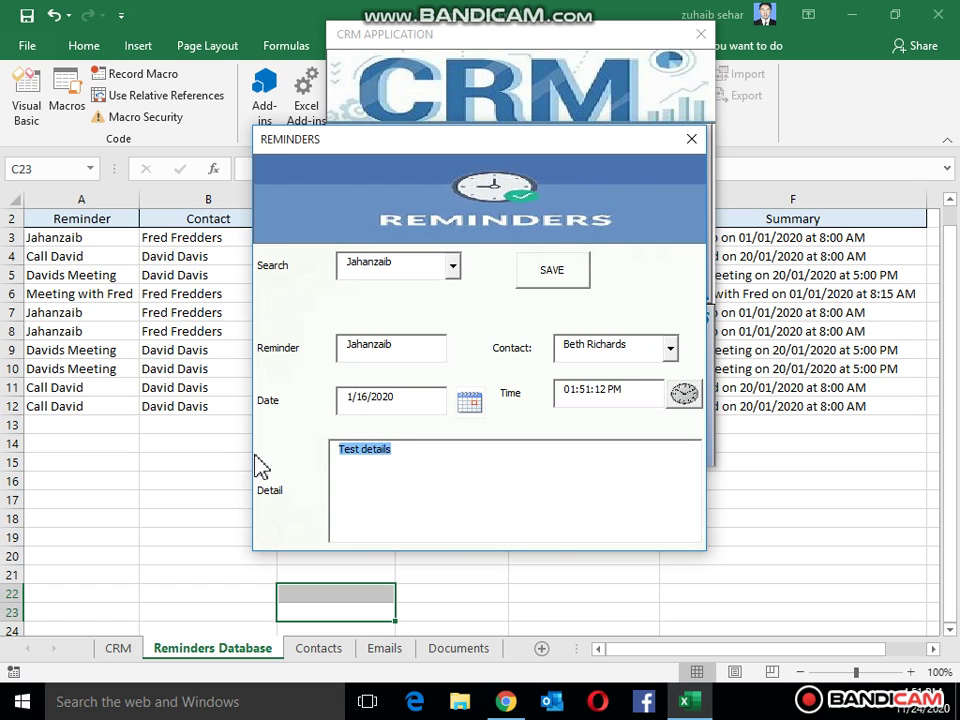
pyautogui.write('Metting')
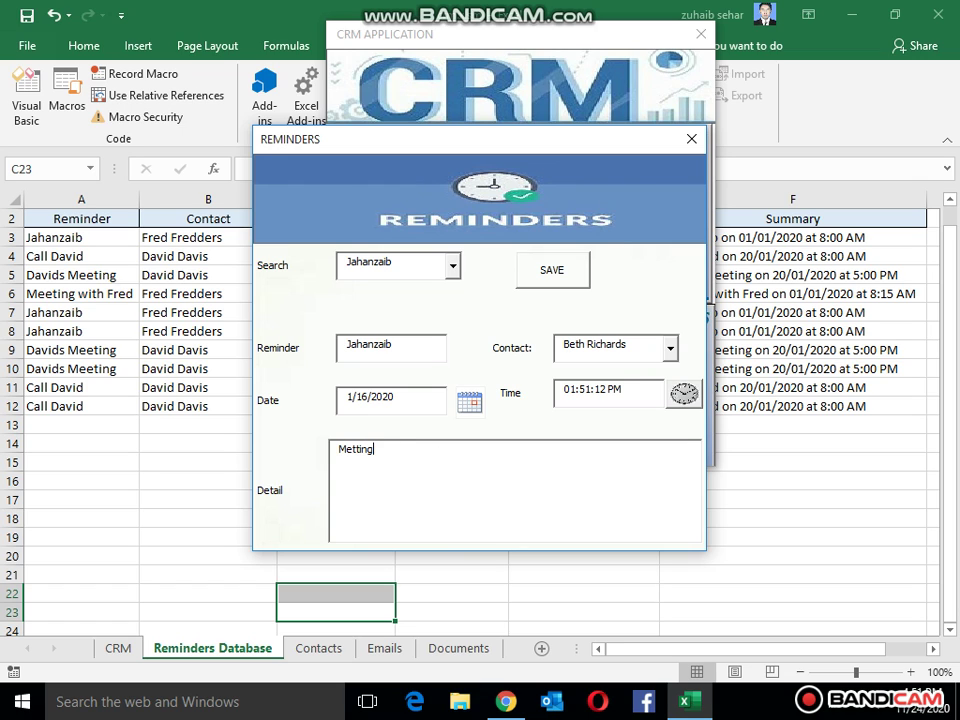
pyautogui.click(538, 271)
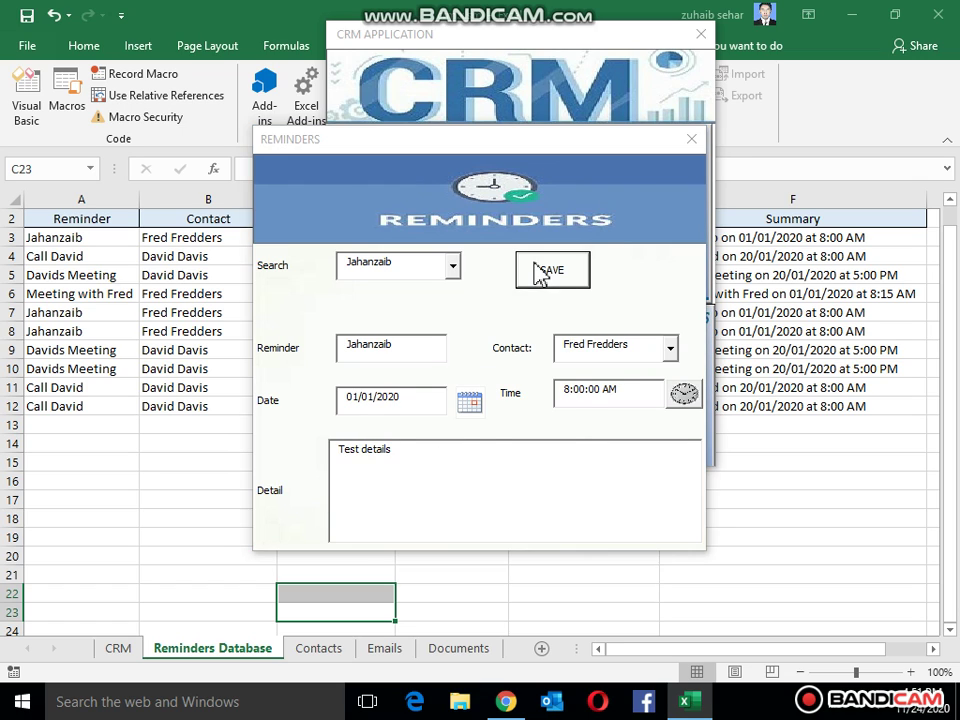
pyautogui.press('Return')
pyautogui.click(451, 268)
pyautogui.click(407, 286)
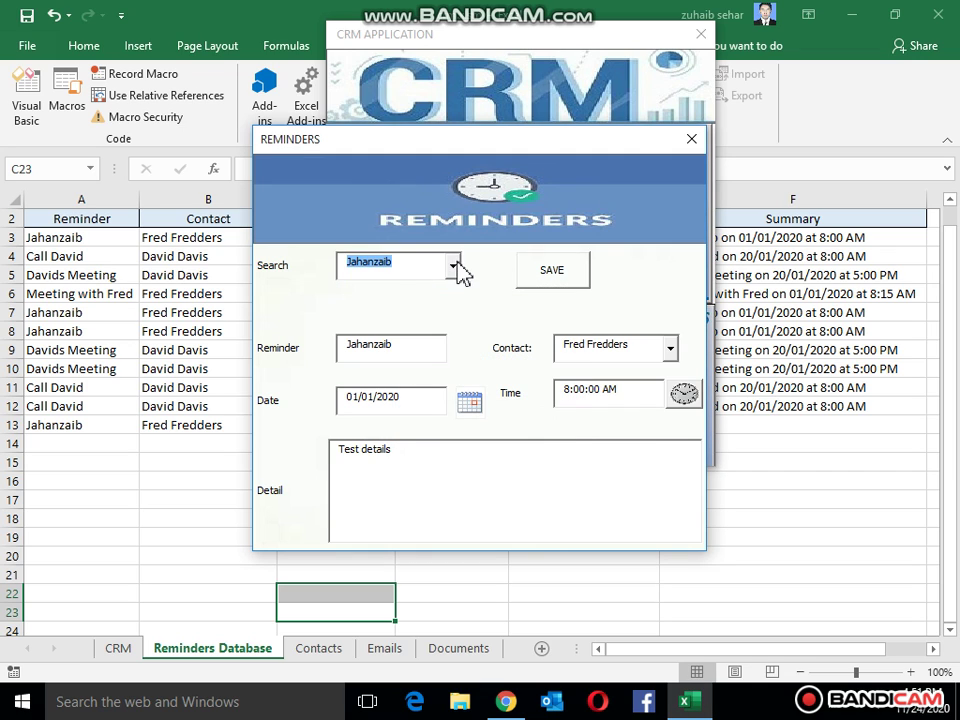
pyautogui.click(451, 265)
pyautogui.click(428, 300)
# - Enter the reminder name uer and the contact user
pyautogui.press('Tab')
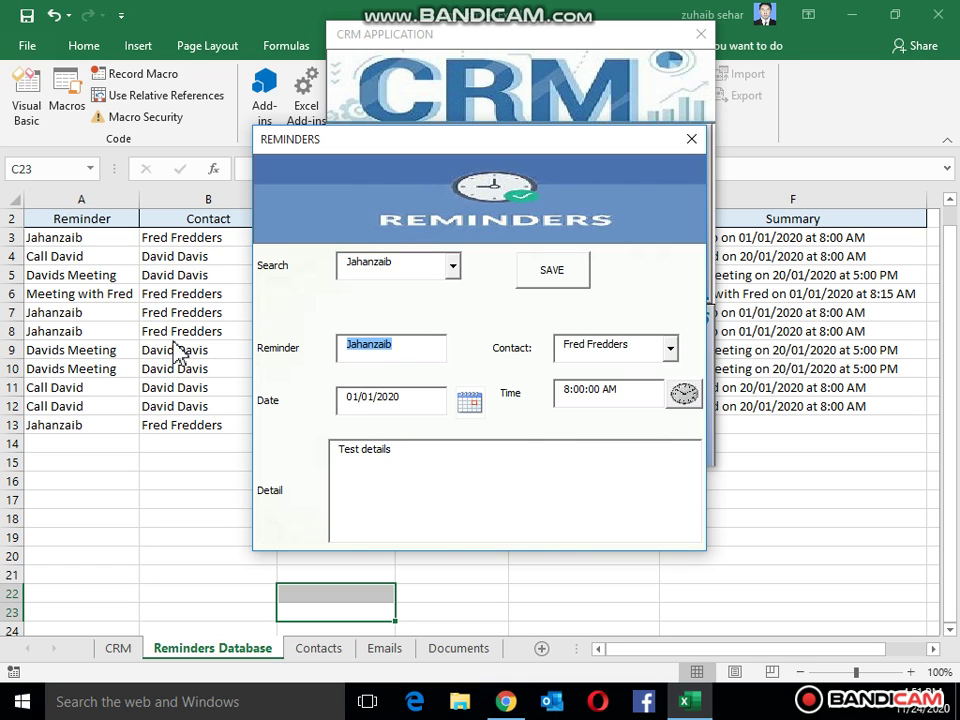
pyautogui.write('y')
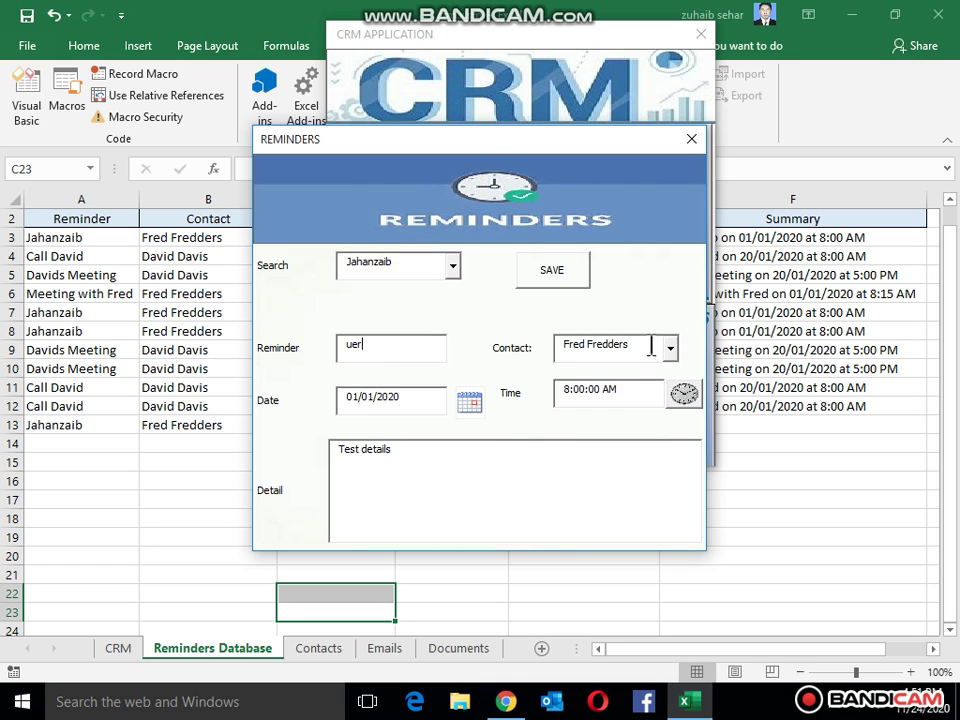
pyautogui.press('Tab')
pyautogui.write('us')
# - Set the reminder date to 21 January 2020 and time to 09:51:42 PM
pyautogui.click(469, 401)
pyautogui.click(660, 195)
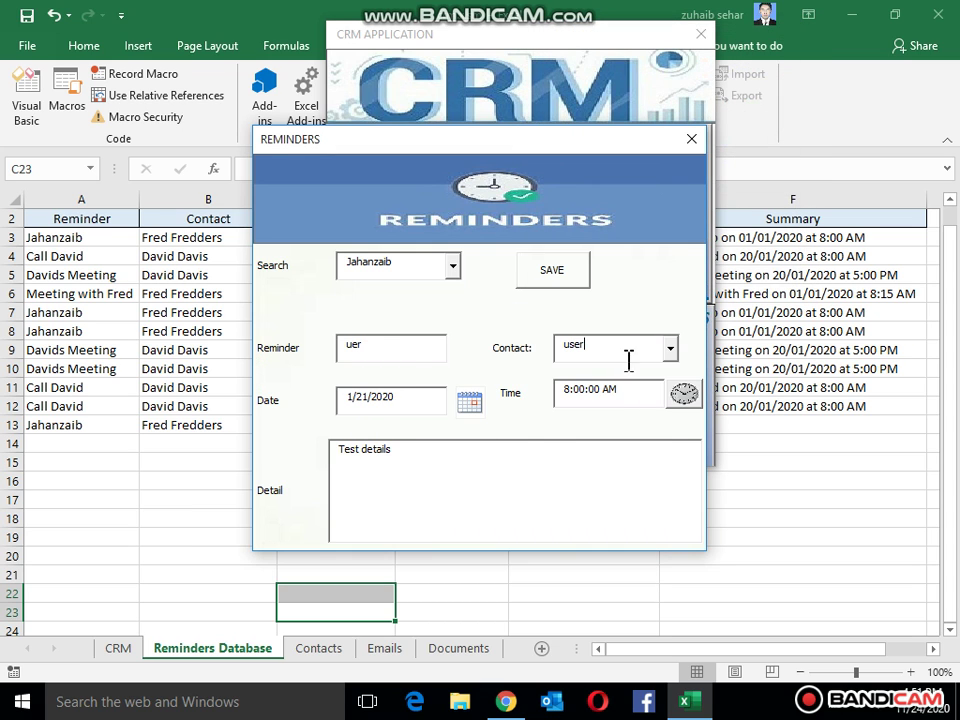
pyautogui.click(683, 396)
pyautogui.click(458, 372)
pyautogui.click(683, 394)
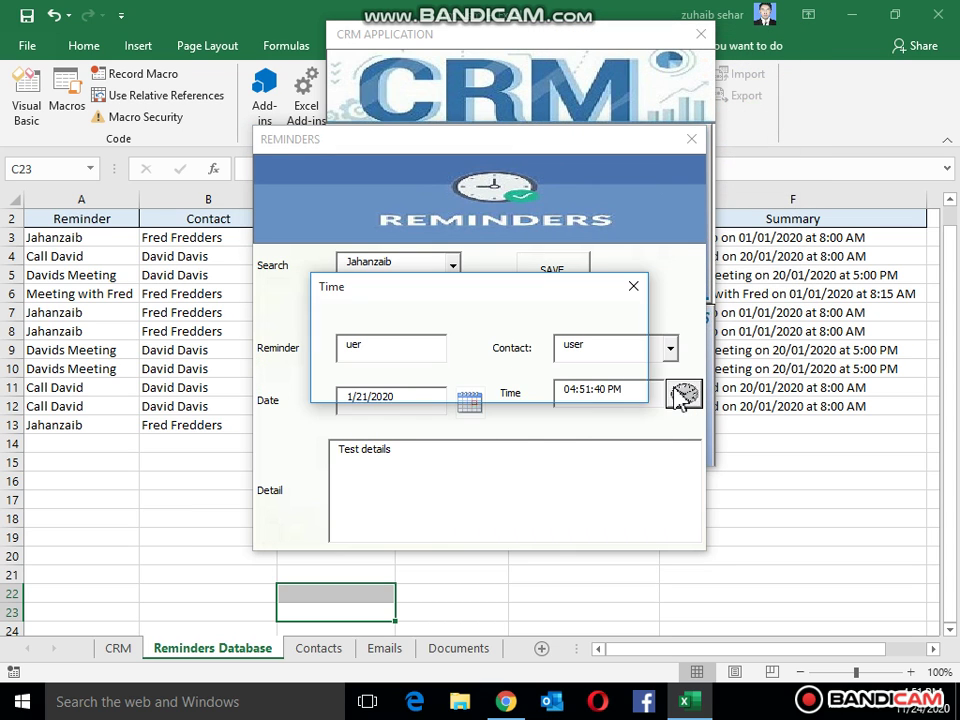
pyautogui.click(386, 341)
pyautogui.click(386, 341)
pyautogui.tripleClick(386, 341)
pyautogui.doubleClick(386, 341)
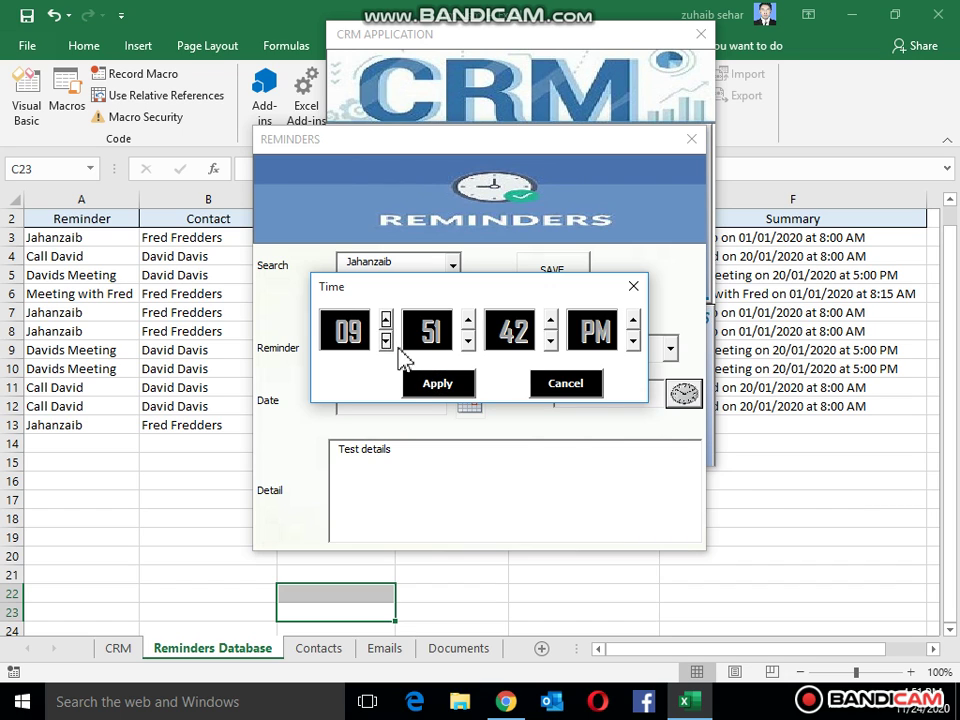
pyautogui.click(437, 383)
# - Change the detail to user1 and save the uer reminder as row 14
pyautogui.click(395, 458)
pyautogui.moveTo(395, 458); pyautogui.dragTo(112, 419)
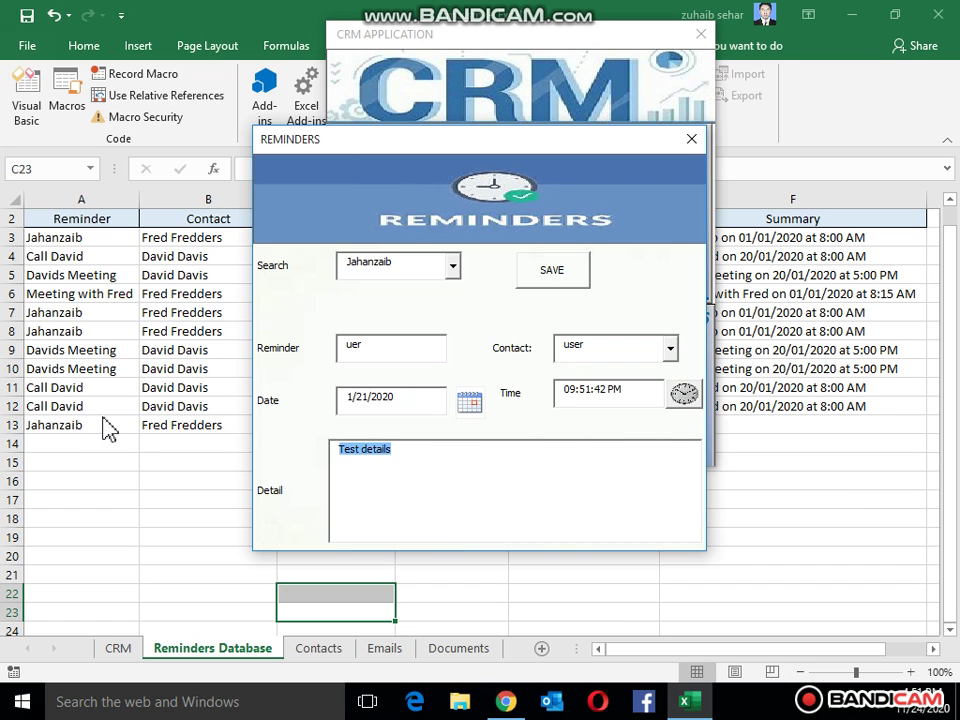
pyautogui.write('user1')
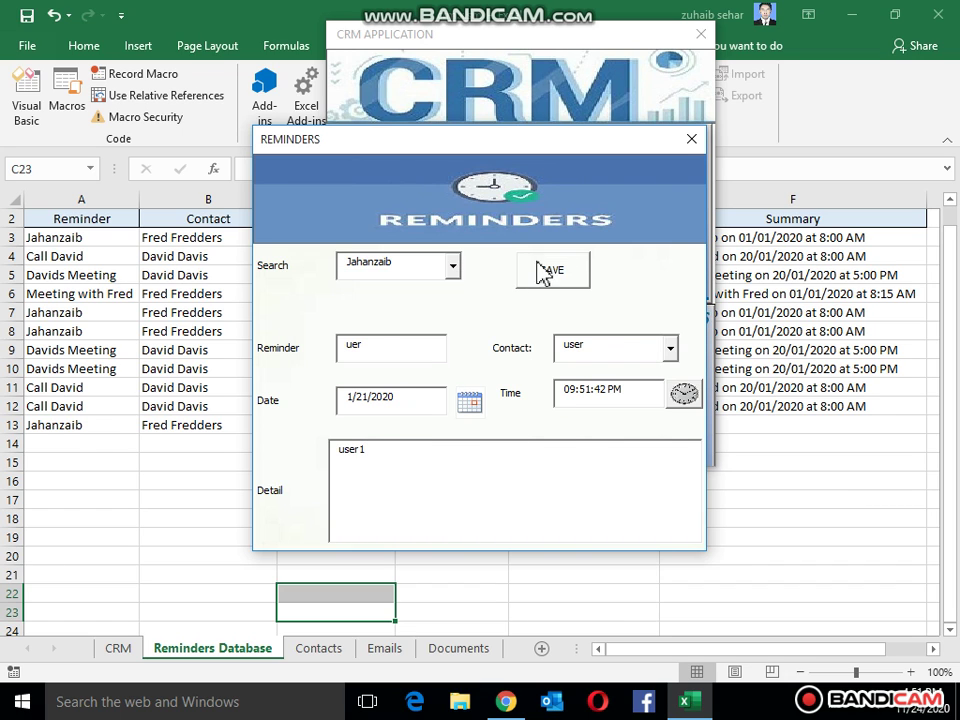
pyautogui.click(548, 272)
pyautogui.click(500, 424)
# - Search the saved reminders for uer to check the new entry
pyautogui.click(452, 266)
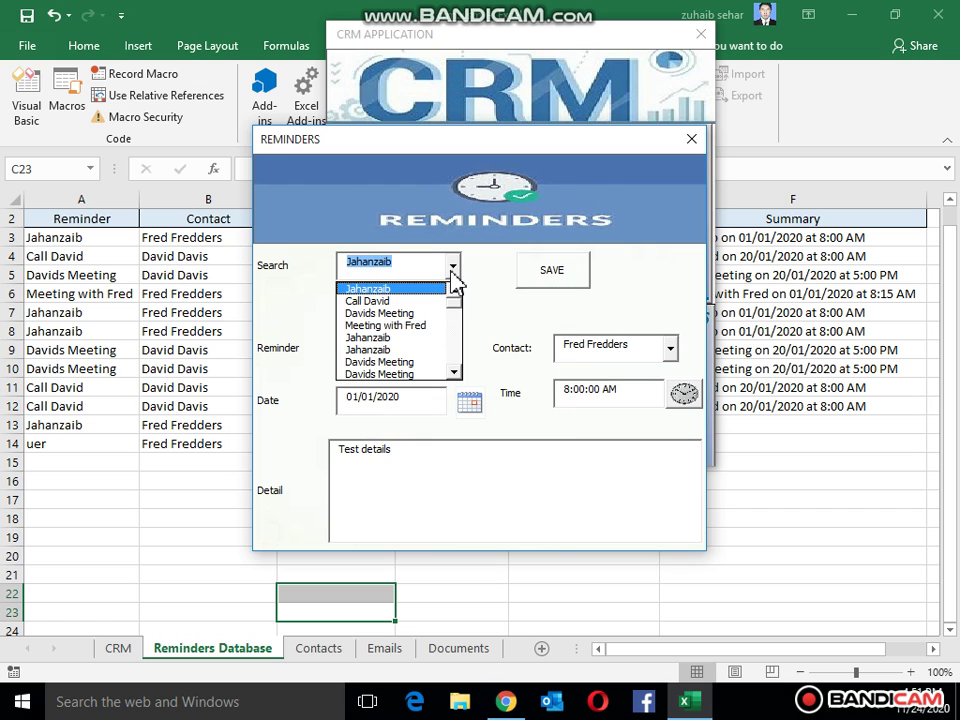
pyautogui.press('Return')
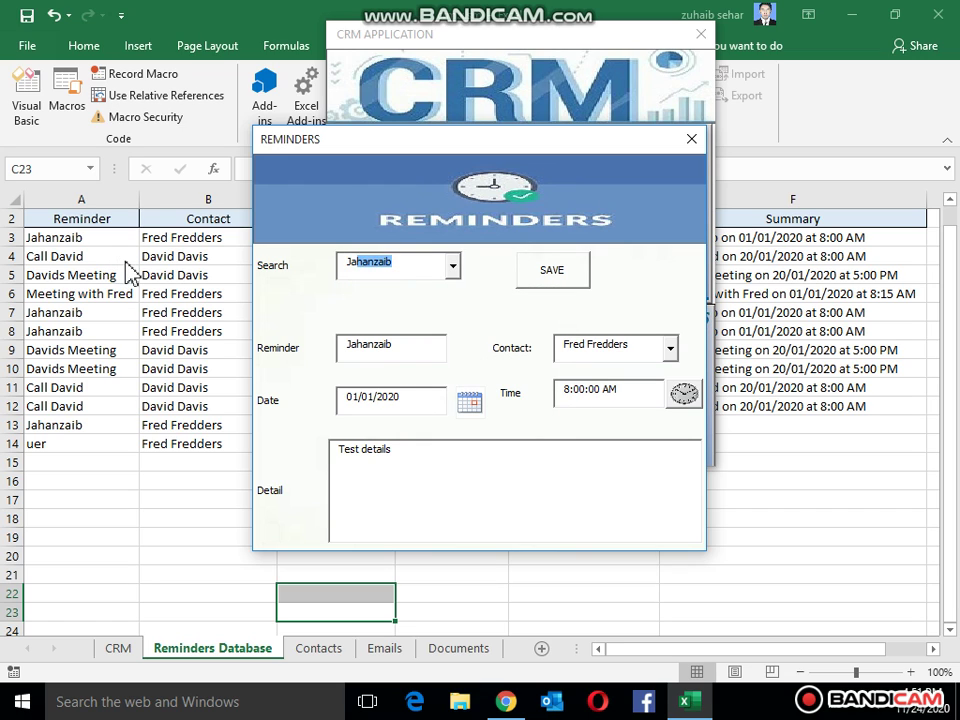
pyautogui.write('Jau')
pyautogui.moveTo(366, 258); pyautogui.dragTo(172, 272)
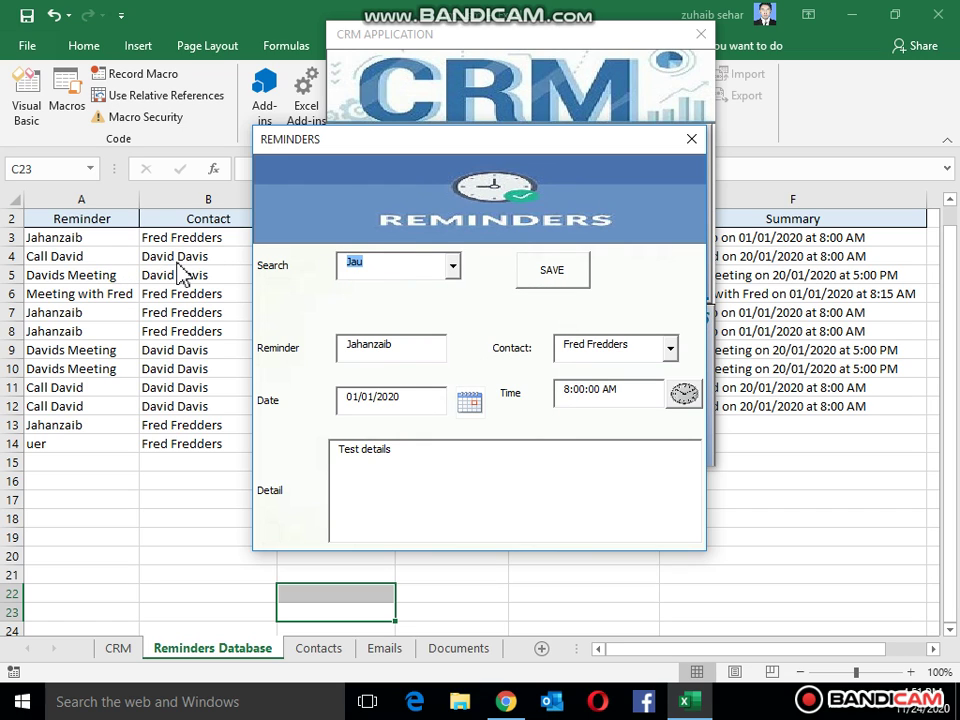
pyautogui.write('uer')
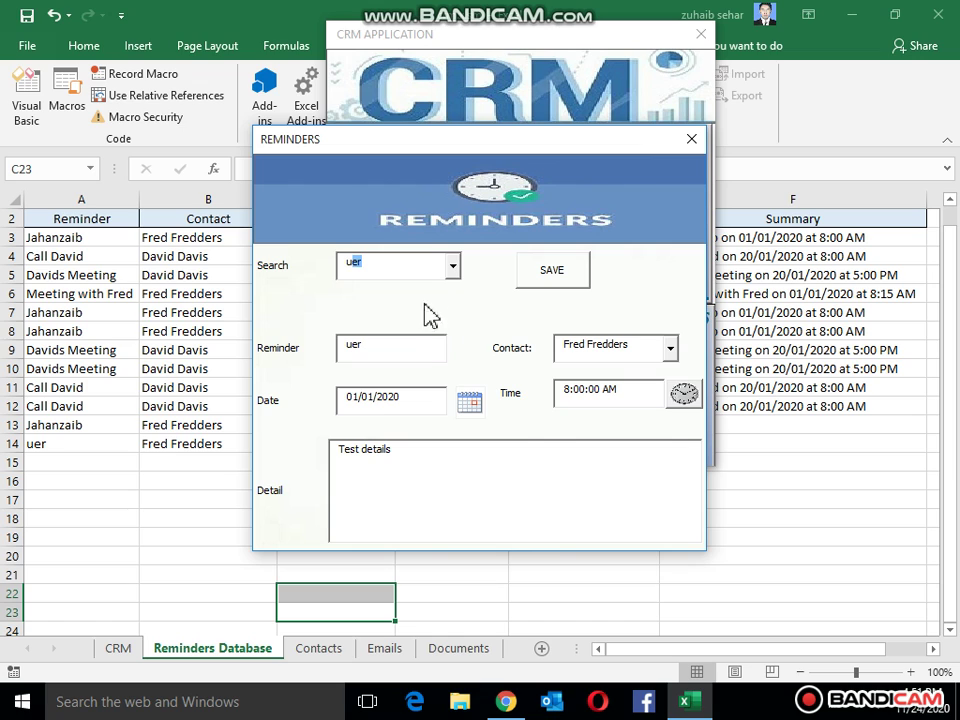
pyautogui.click(453, 266)
pyautogui.click(420, 291)
# - Reopen the reminders form, load the uer reminder, then close the form
pyautogui.click(691, 139)
pyautogui.click(620, 385)
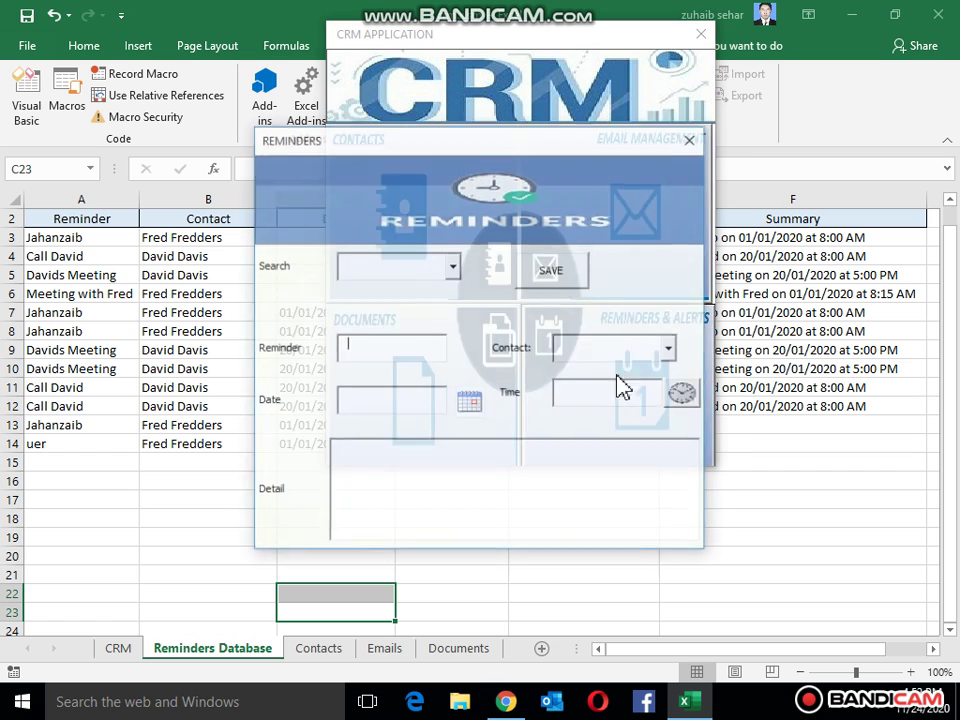
pyautogui.click(450, 274)
pyautogui.scroll(-5, 455, 289)
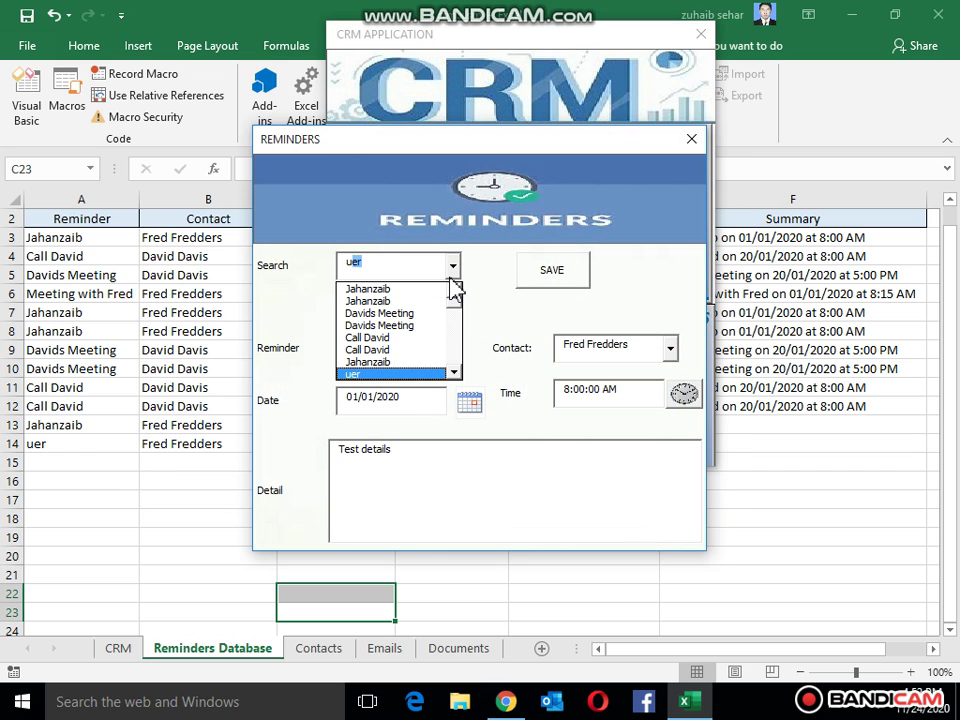
pyautogui.click(380, 383)
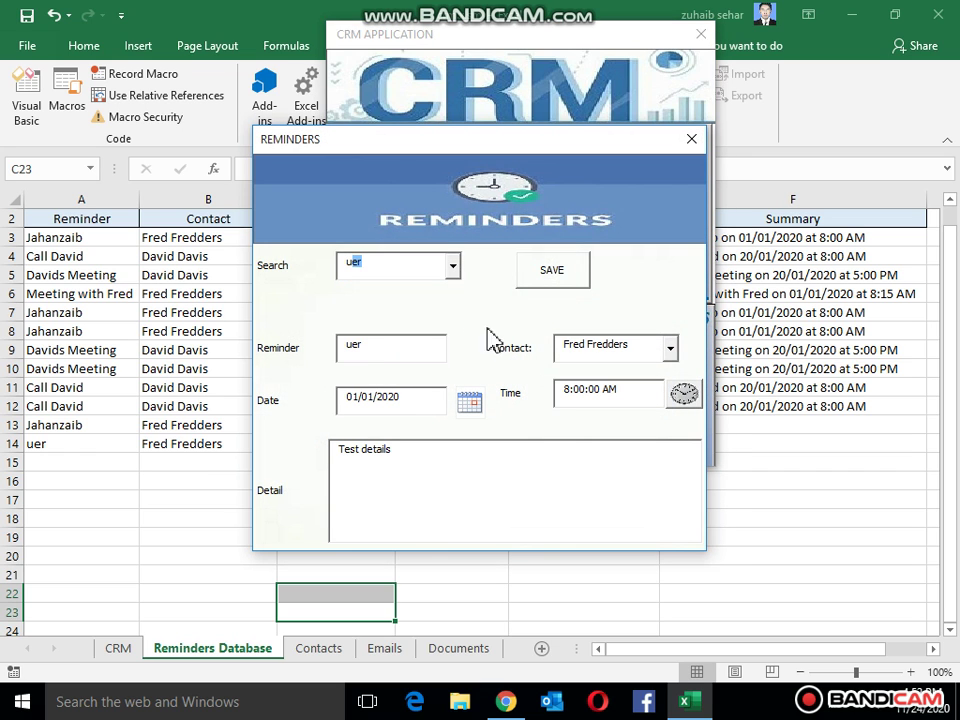
pyautogui.click(691, 139)
# - Fill the Summary formula down F12:F14 with Ctrl+D to cover rows 13 and 14
pyautogui.click(701, 34)
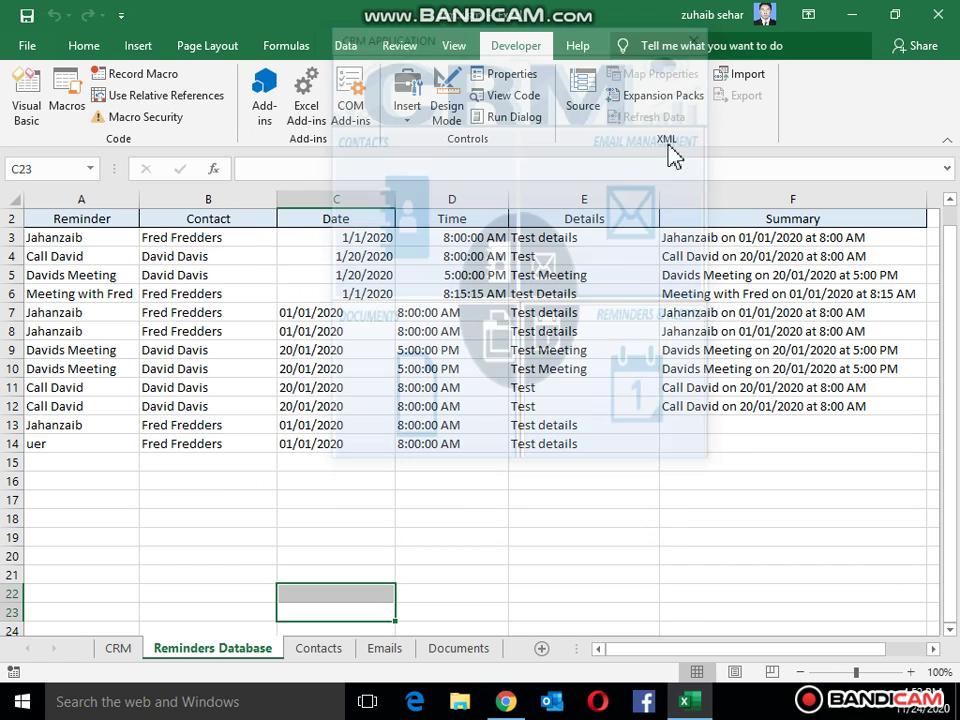
pyautogui.click(428, 498)
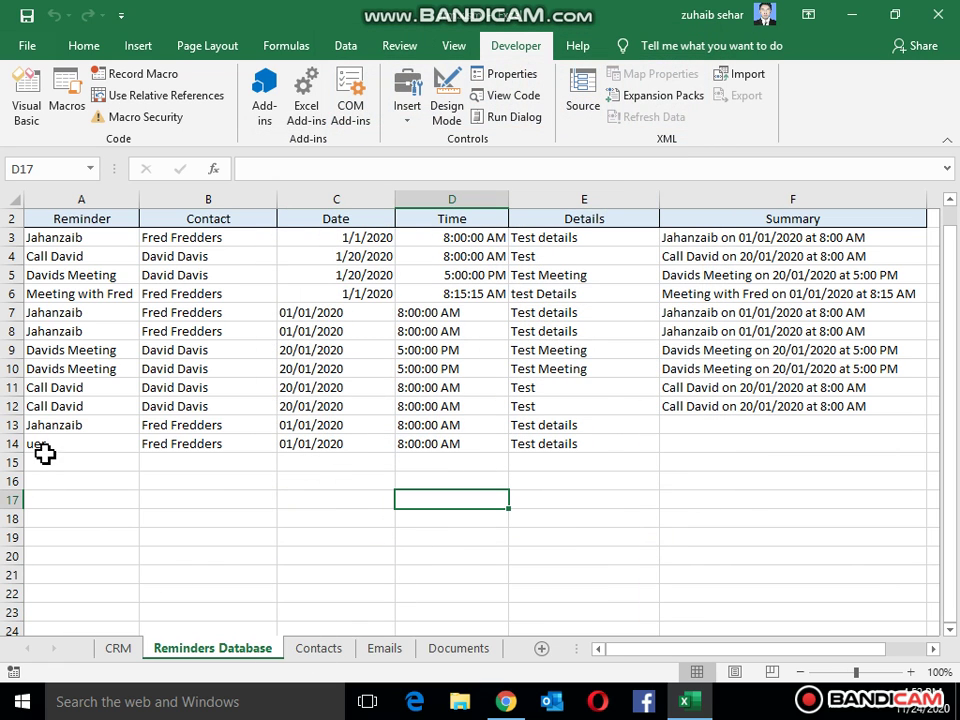
pyautogui.moveTo(43, 444); pyautogui.dragTo(874, 444)
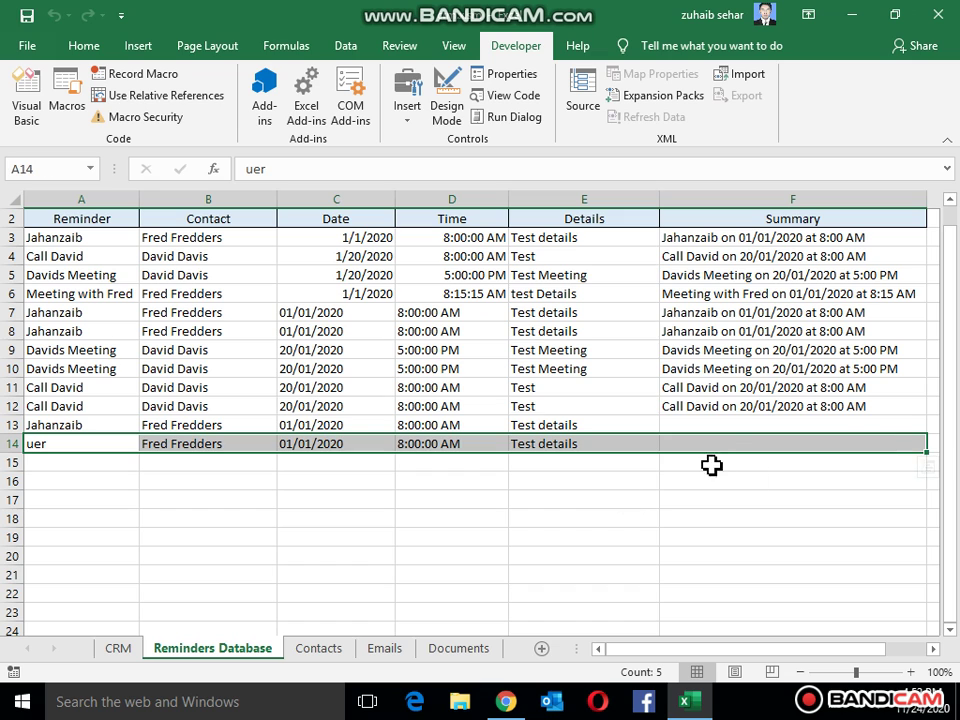
pyautogui.moveTo(731, 405); pyautogui.dragTo(733, 448)
pyautogui.hotkey('ctrl', 'd')
pyautogui.click(611, 469)
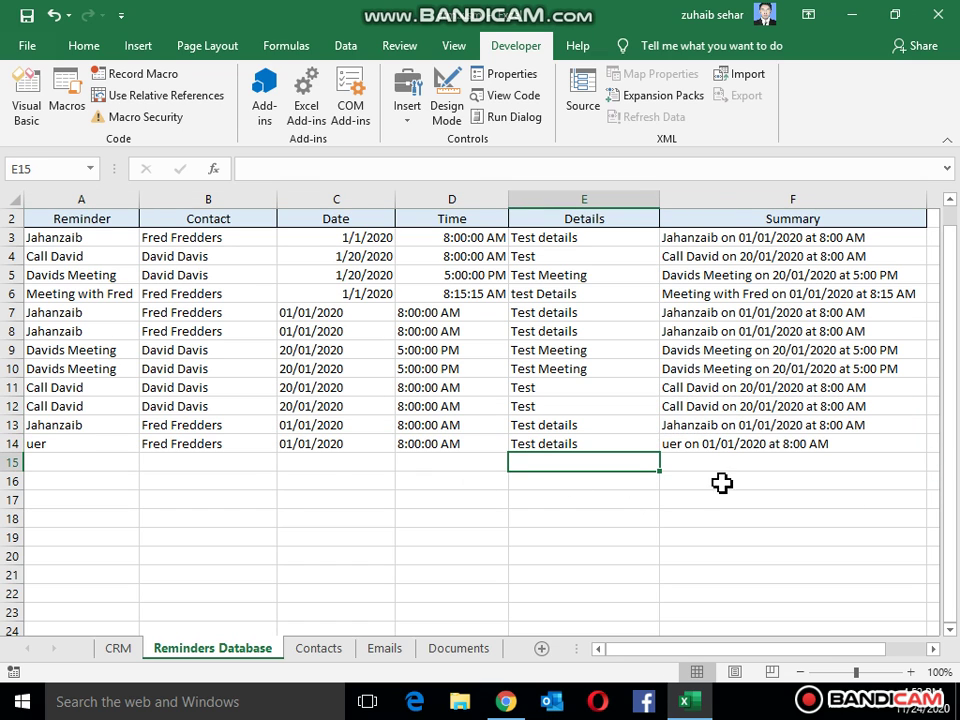
pyautogui.click(790, 447)
# - Review the Contacts, Emails and Documents sheets, including the Personal Document row, then return to CRM
pyautogui.click(318, 648)
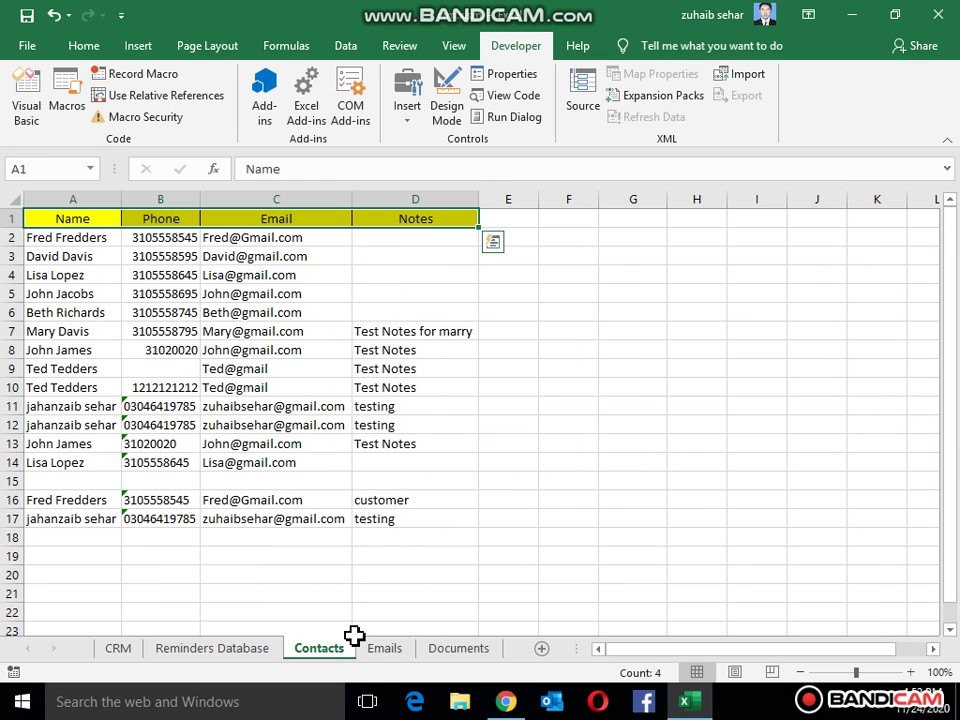
pyautogui.click(370, 615)
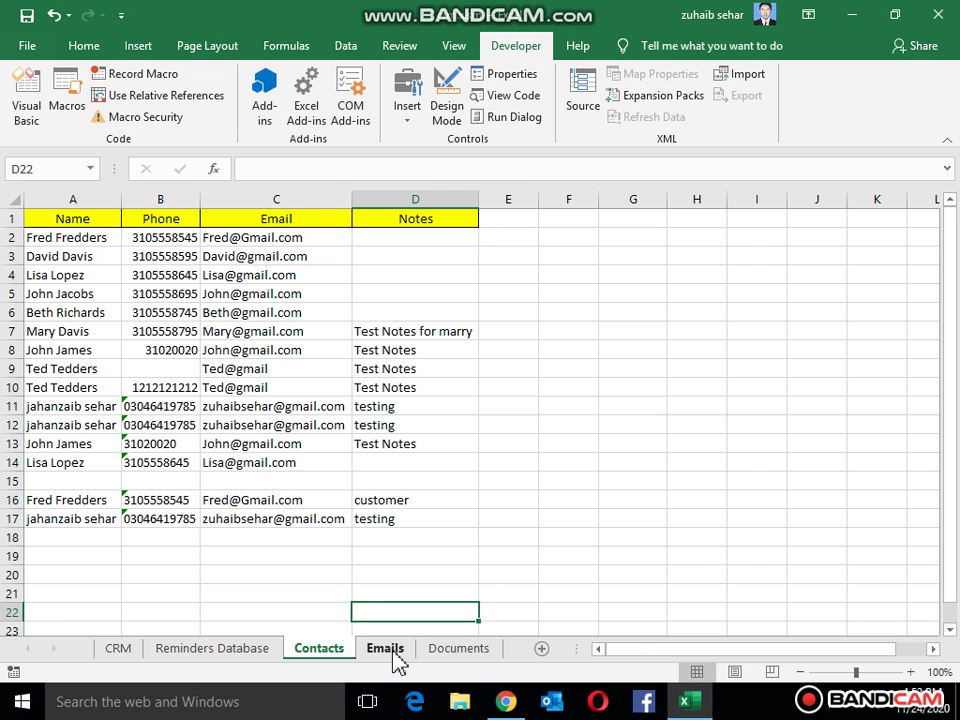
pyautogui.click(388, 650)
pyautogui.moveTo(527, 289); pyautogui.dragTo(4, 326)
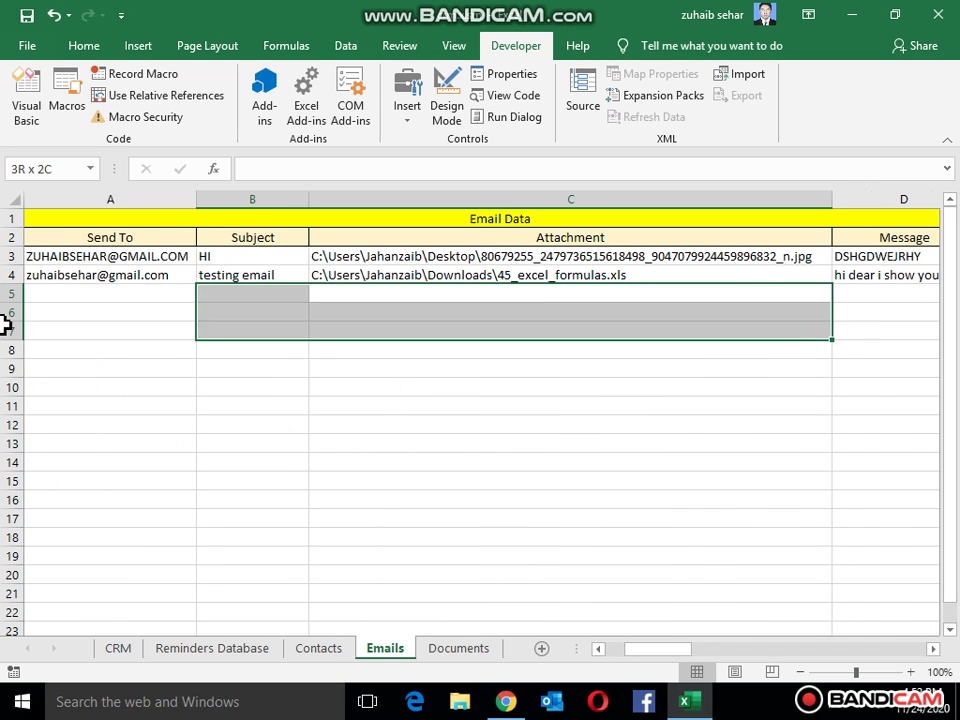
pyautogui.click(472, 650)
pyautogui.click(612, 331)
pyautogui.click(608, 315)
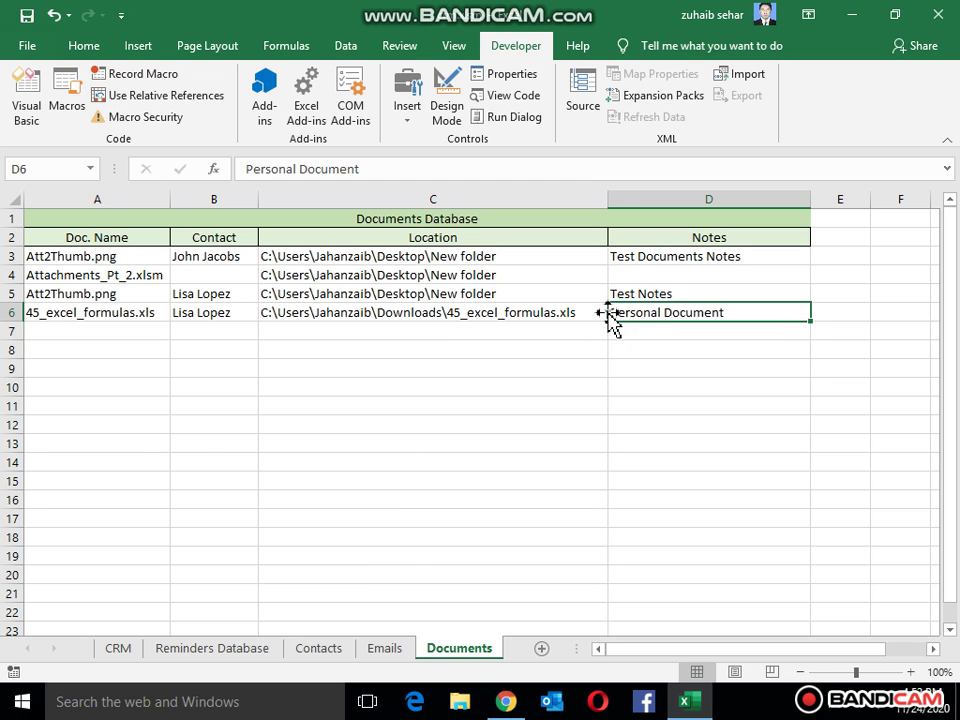
pyautogui.click(575, 313)
pyautogui.moveTo(542, 343); pyautogui.dragTo(60, 349)
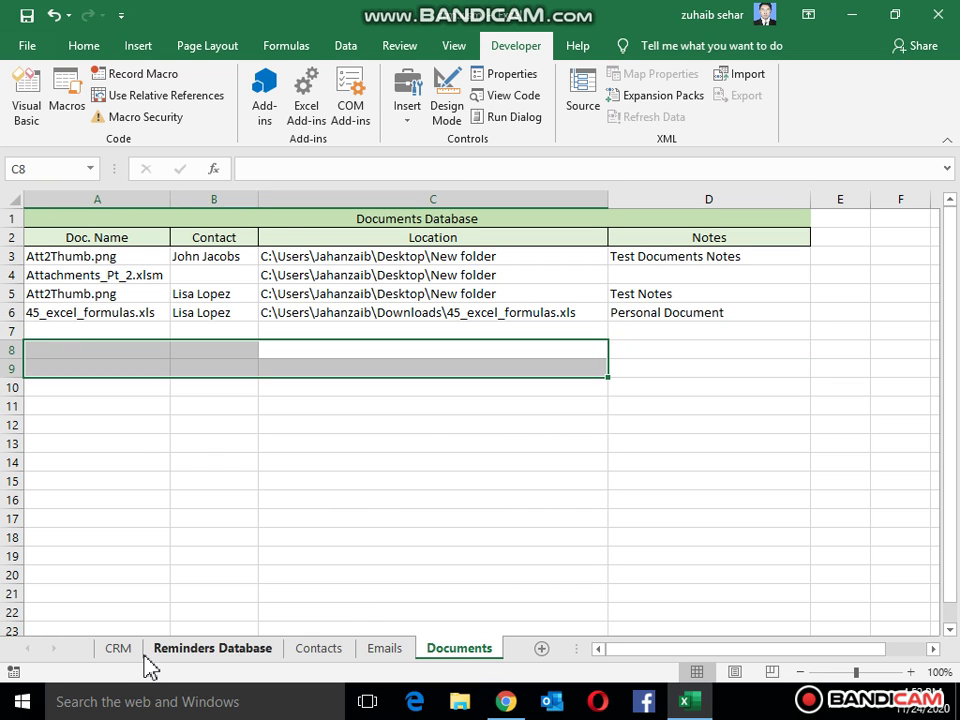
pyautogui.click(118, 648)
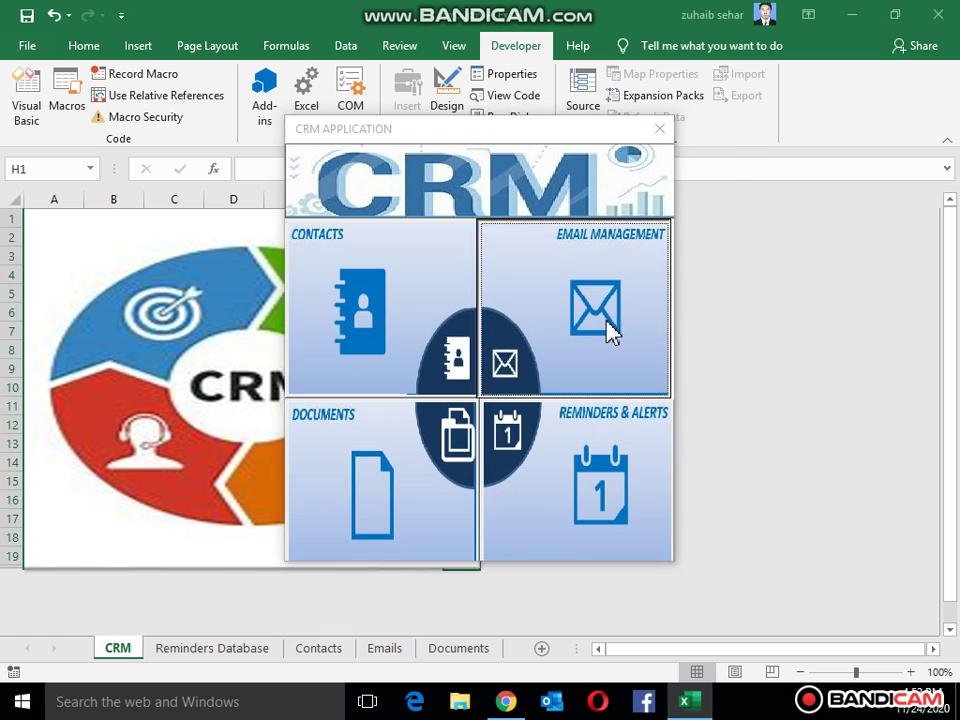
# - Preview the Email Management form, then load a saved contact in the Contacts form and close both
pyautogui.click(609, 332)
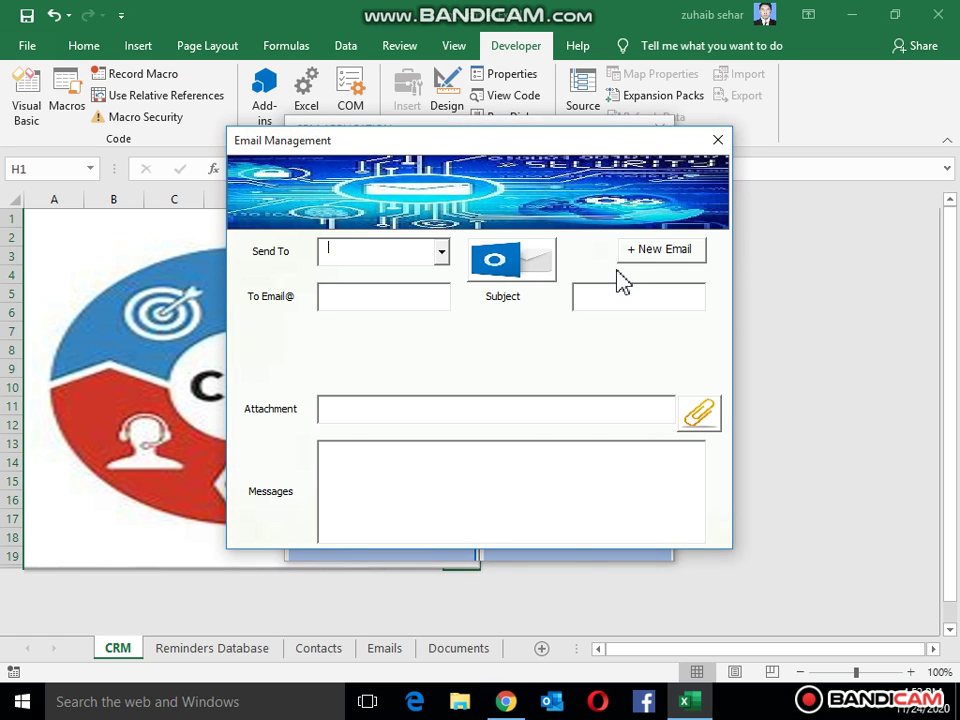
pyautogui.click(716, 141)
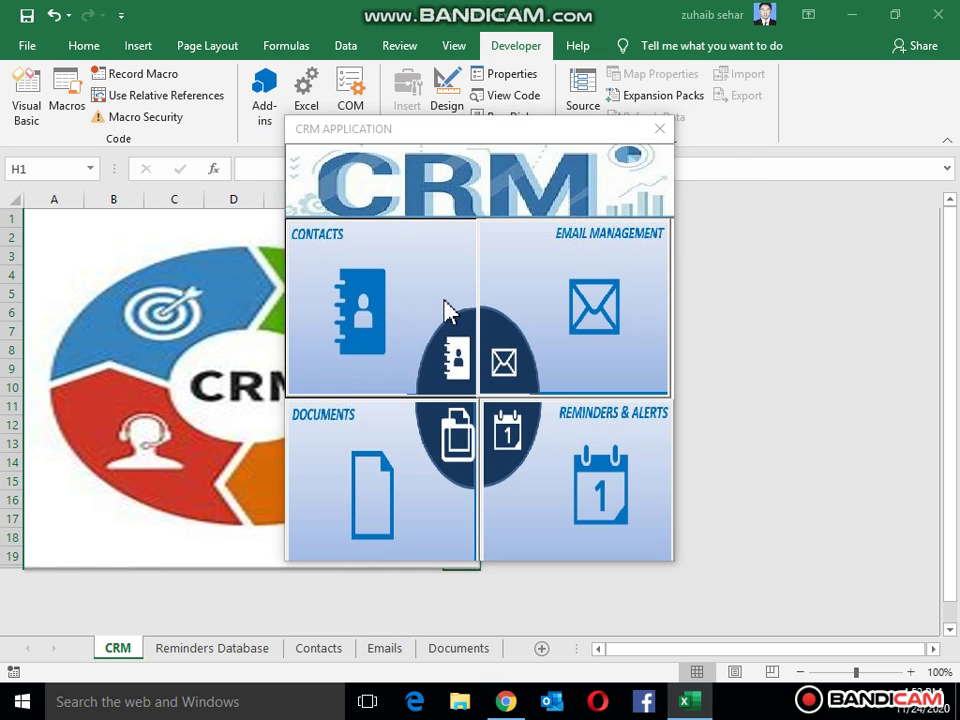
pyautogui.click(447, 312)
pyautogui.click(442, 282)
pyautogui.click(395, 375)
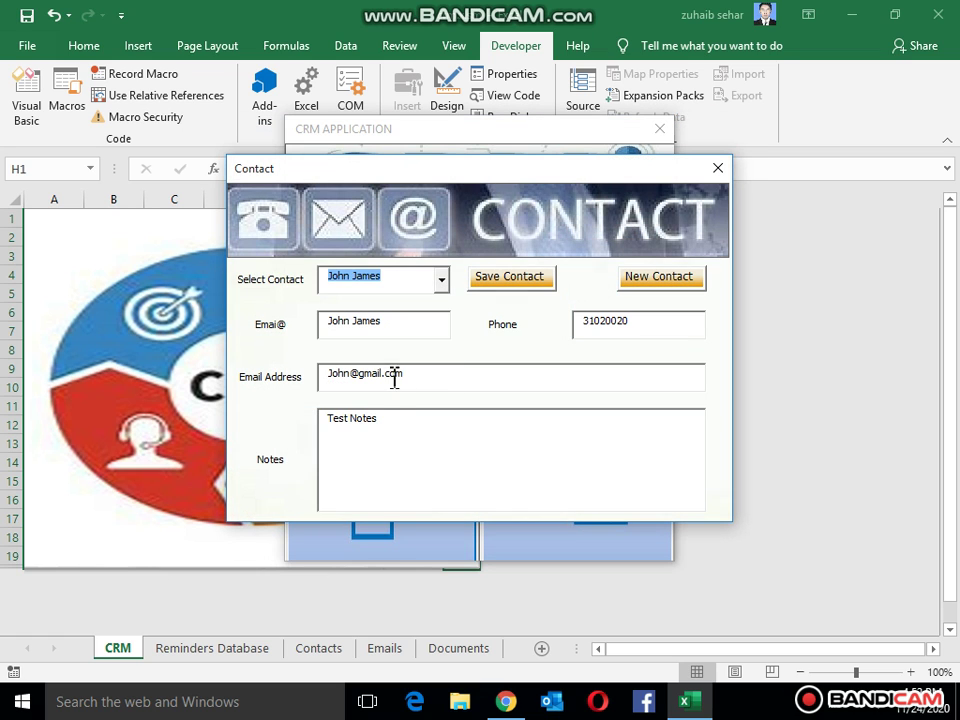
pyautogui.click(636, 280)
pyautogui.click(717, 168)
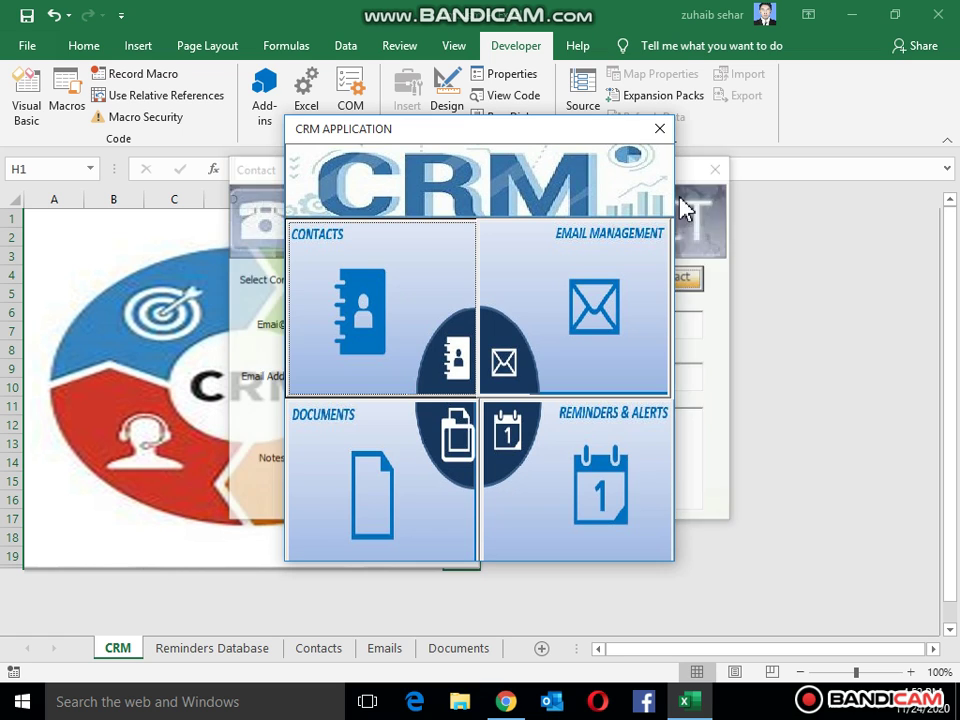
# - Preview the Documents form, then open Reminders and its list of saved reminders
pyautogui.click(420, 448)
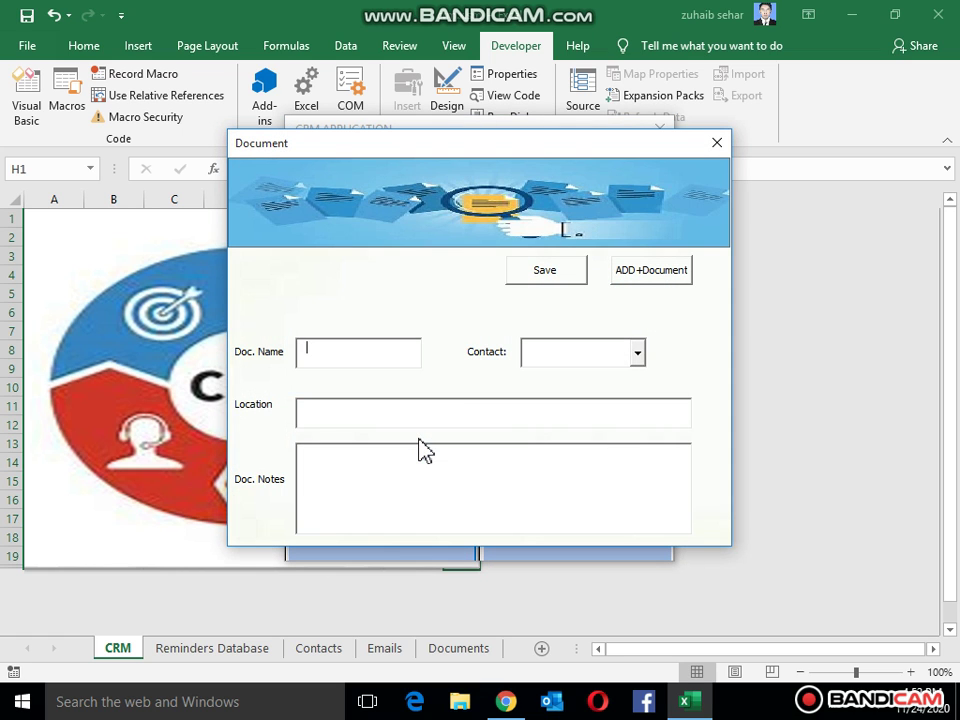
pyautogui.click(719, 145)
pyautogui.click(606, 458)
pyautogui.click(452, 265)
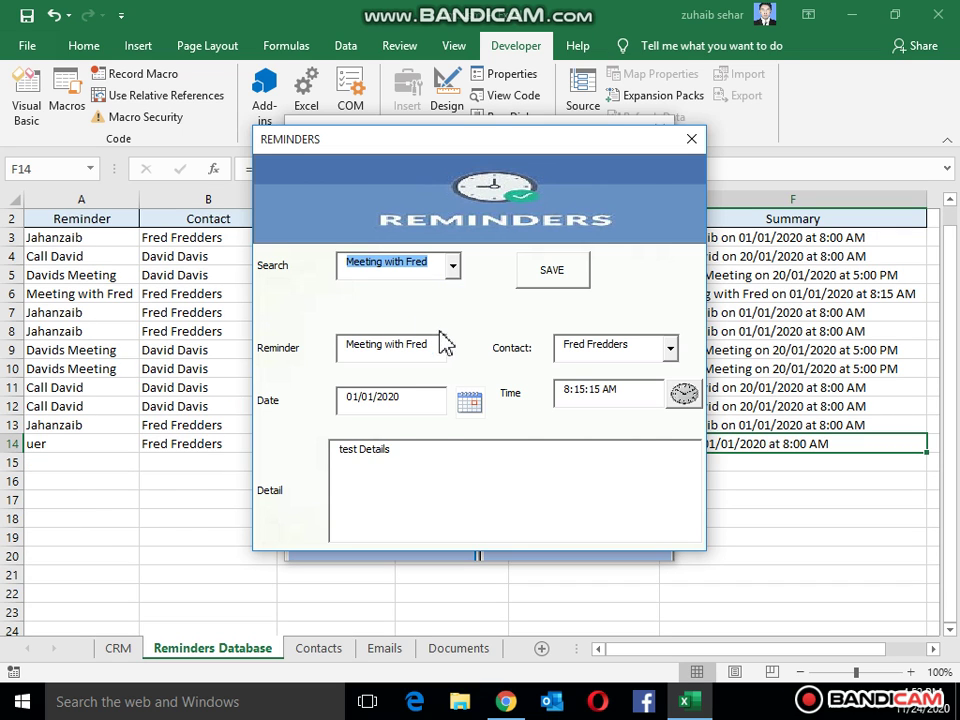
# - Load the existing 'Meeting with Fred' reminder into the Reminders form
pyautogui.moveTo(431, 462); pyautogui.dragTo(176, 462)
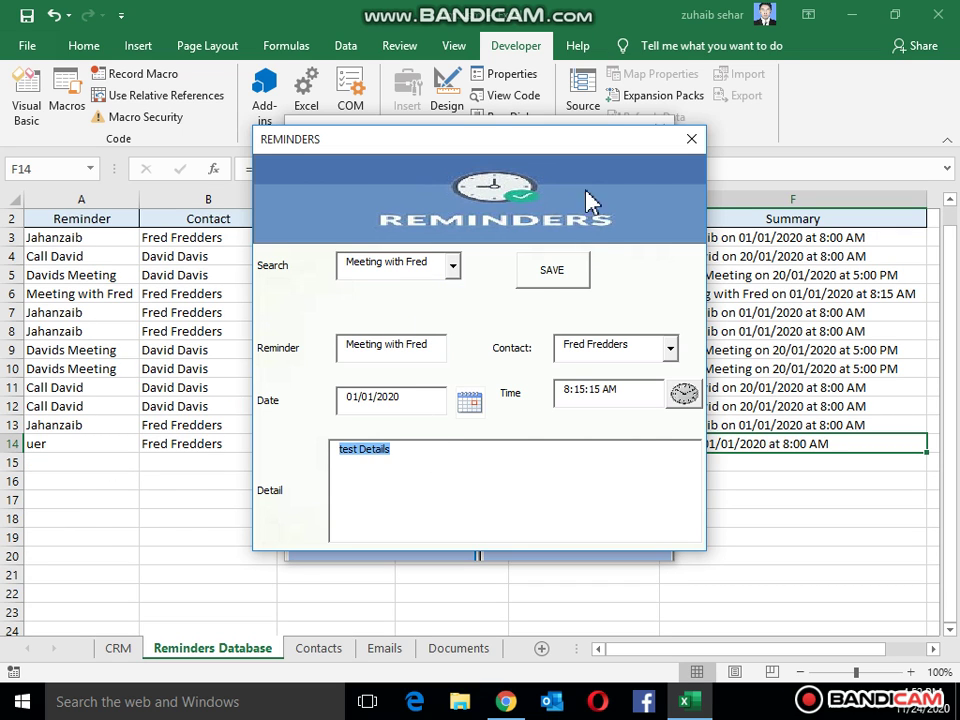
pyautogui.moveTo(577, 143); pyautogui.dragTo(568, 119)
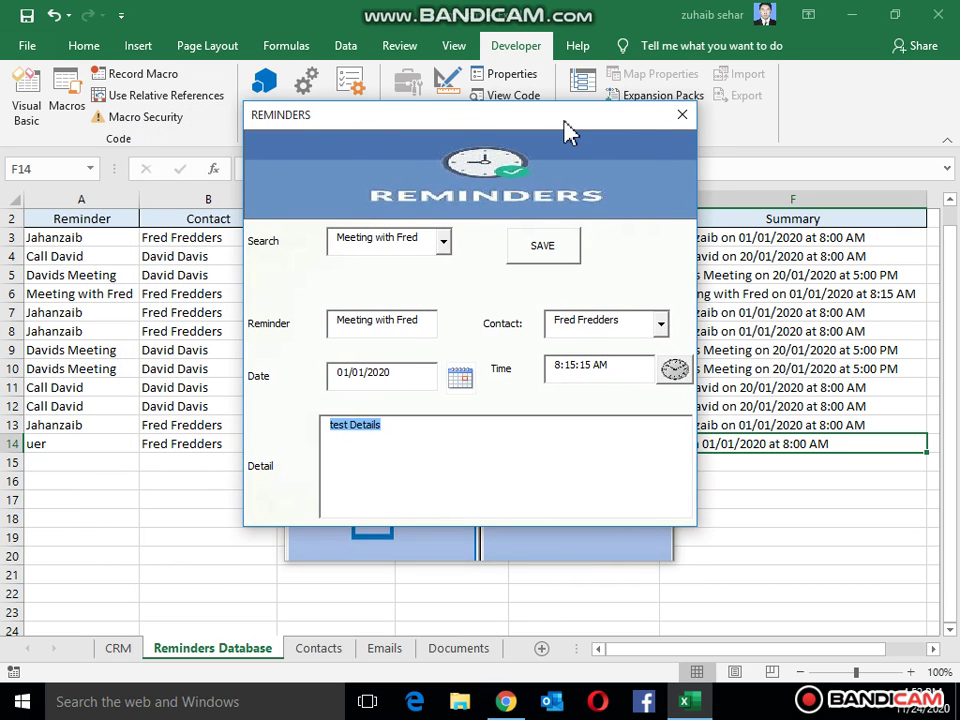
pyautogui.click(458, 479)
pyautogui.moveTo(454, 430); pyautogui.dragTo(281, 366)
pyautogui.click(443, 242)
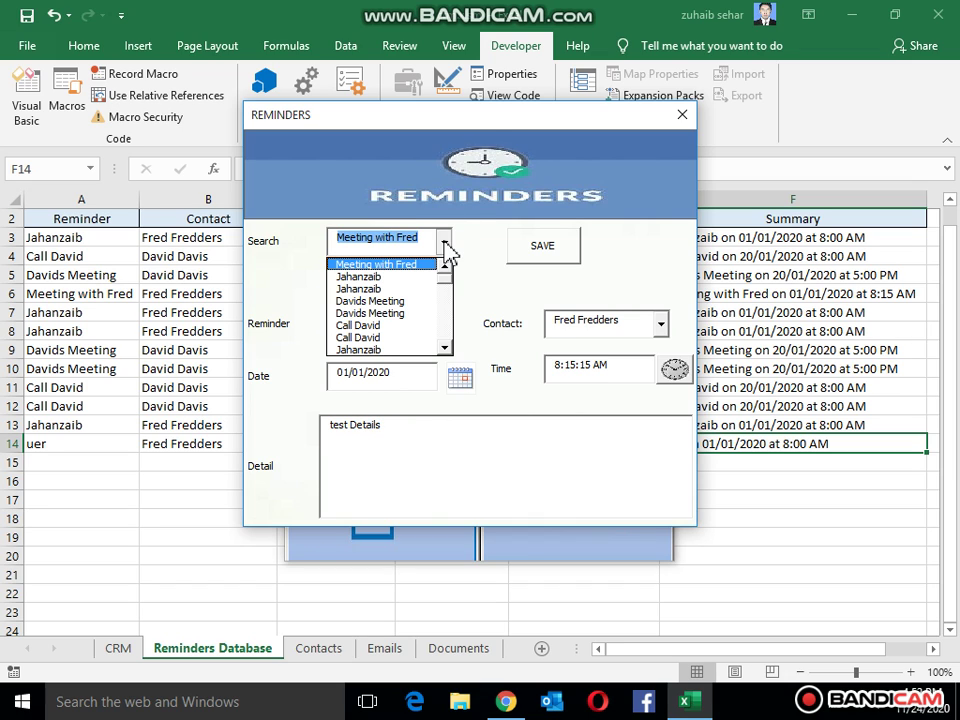
pyautogui.click(400, 264)
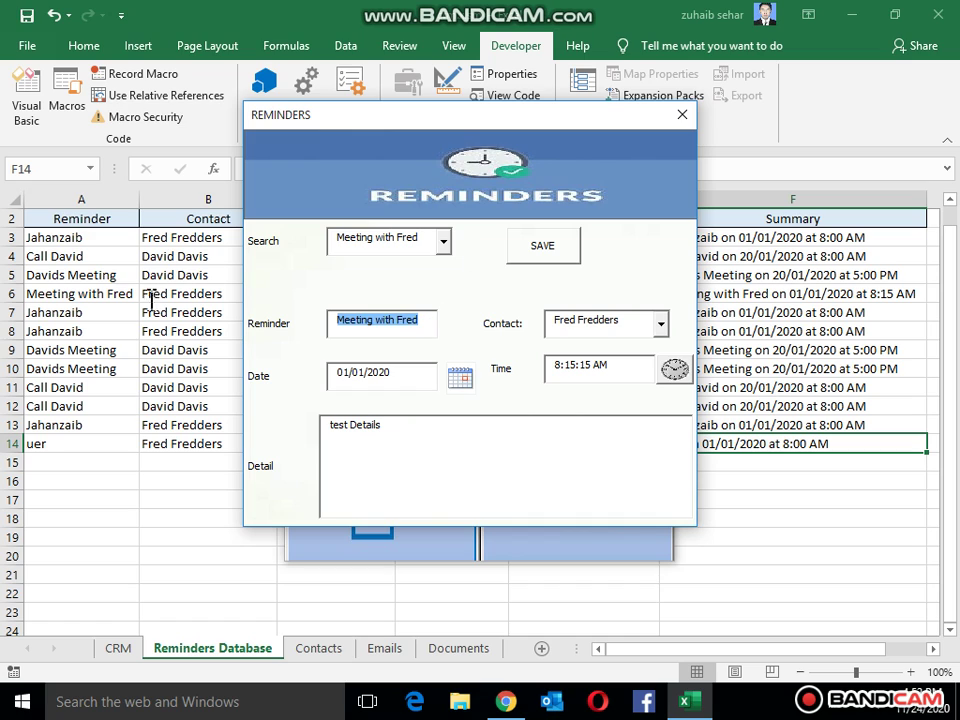
# - Overwrite its Reminder, Contact and Detail fields and save it as new reminder 'hi dear'
pyautogui.write('hi dear')
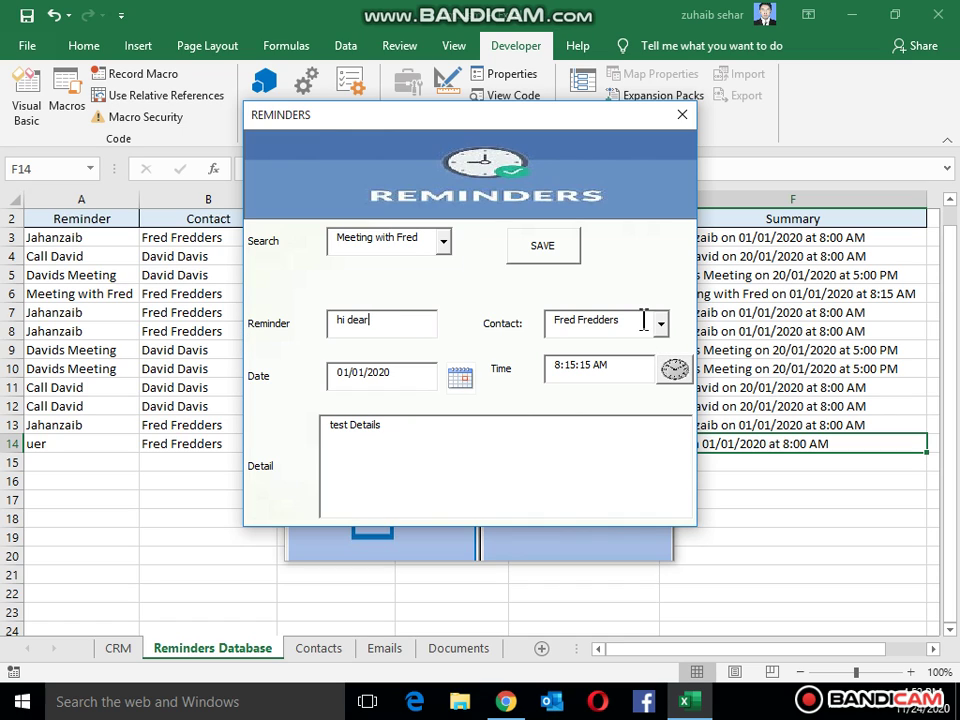
pyautogui.click(643, 321)
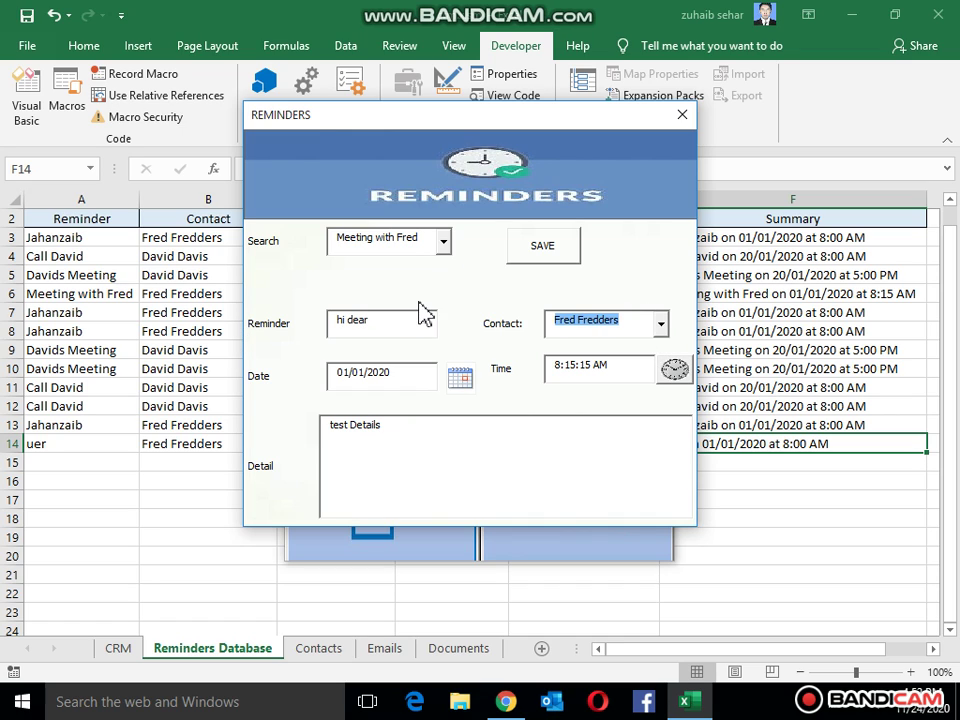
pyautogui.write('hi')
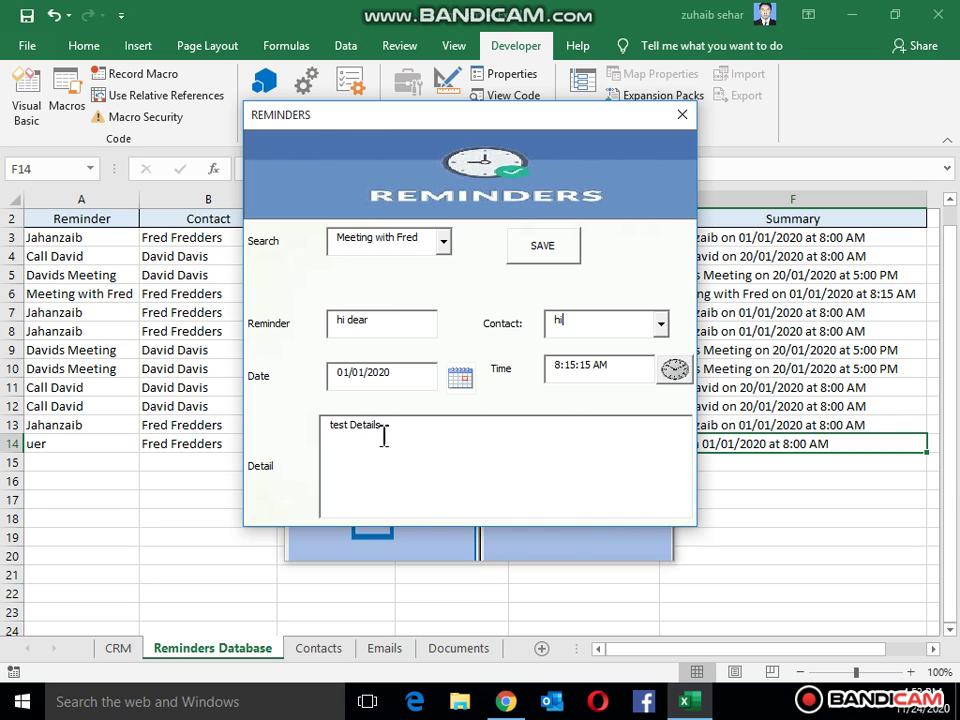
pyautogui.click(383, 428)
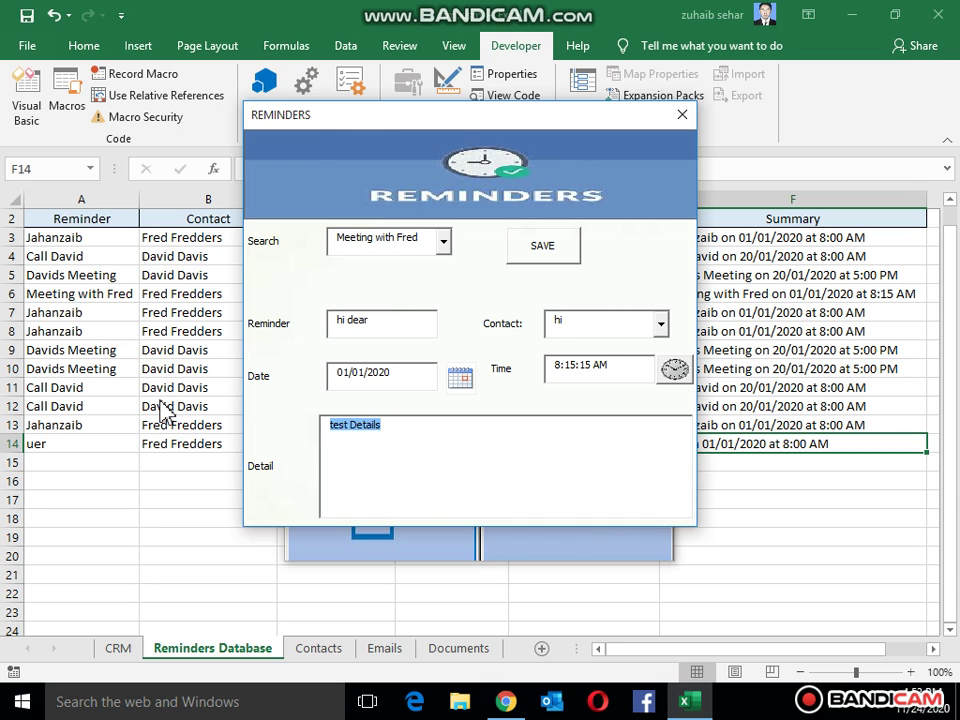
pyautogui.write('personal')
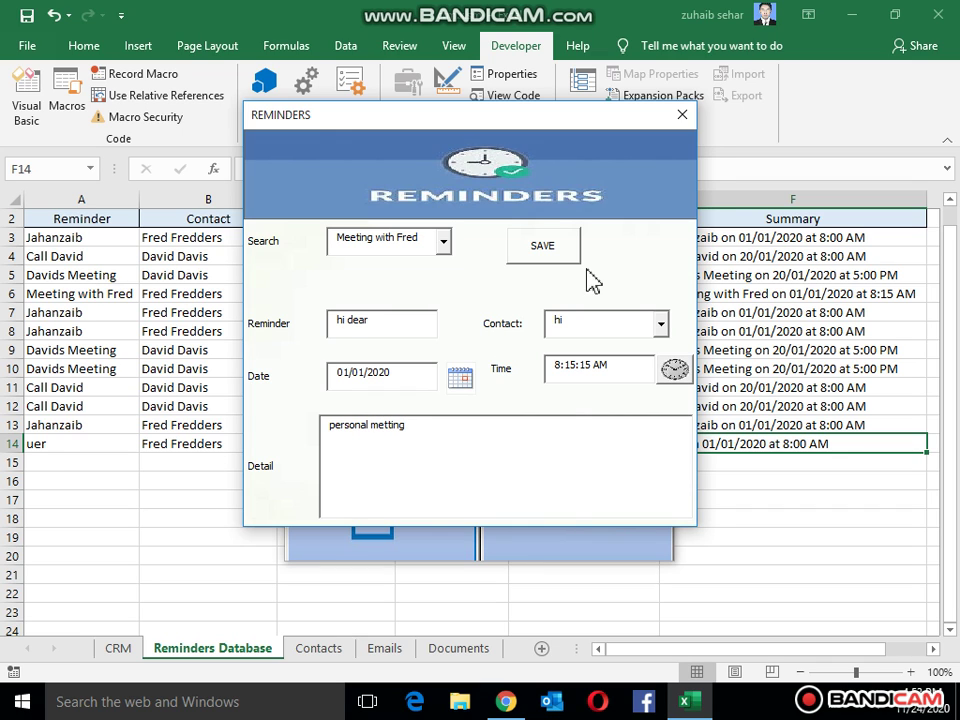
pyautogui.click(552, 248)
pyautogui.click(514, 421)
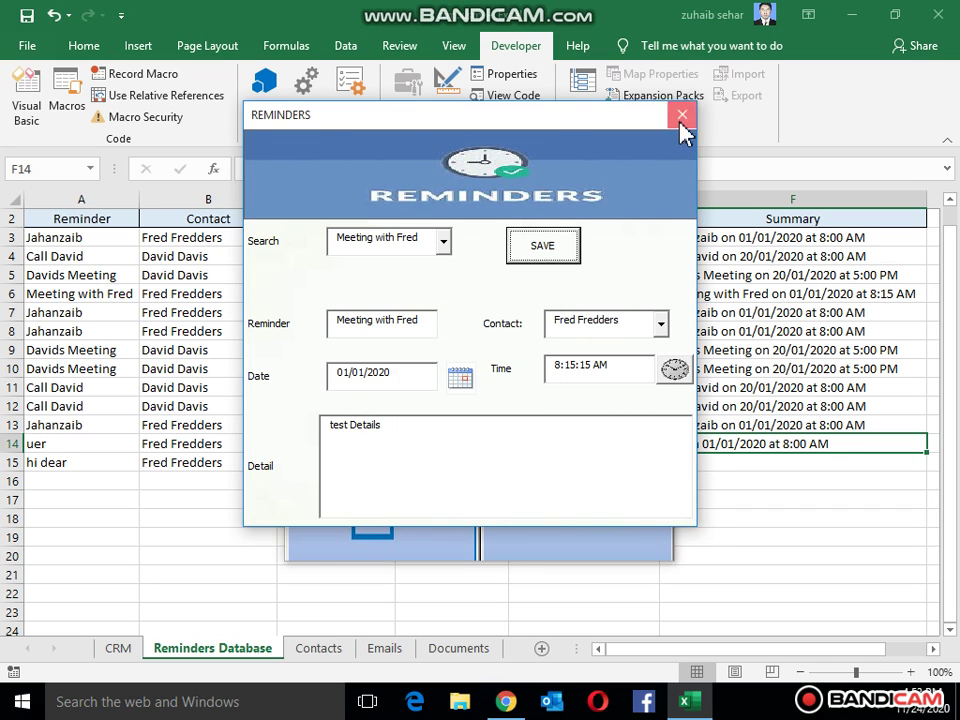
pyautogui.click(682, 124)
# - In a fresh Reminders form, search 'h' to autocomplete the 'hi dear' reminder
pyautogui.click(617, 456)
pyautogui.click(452, 266)
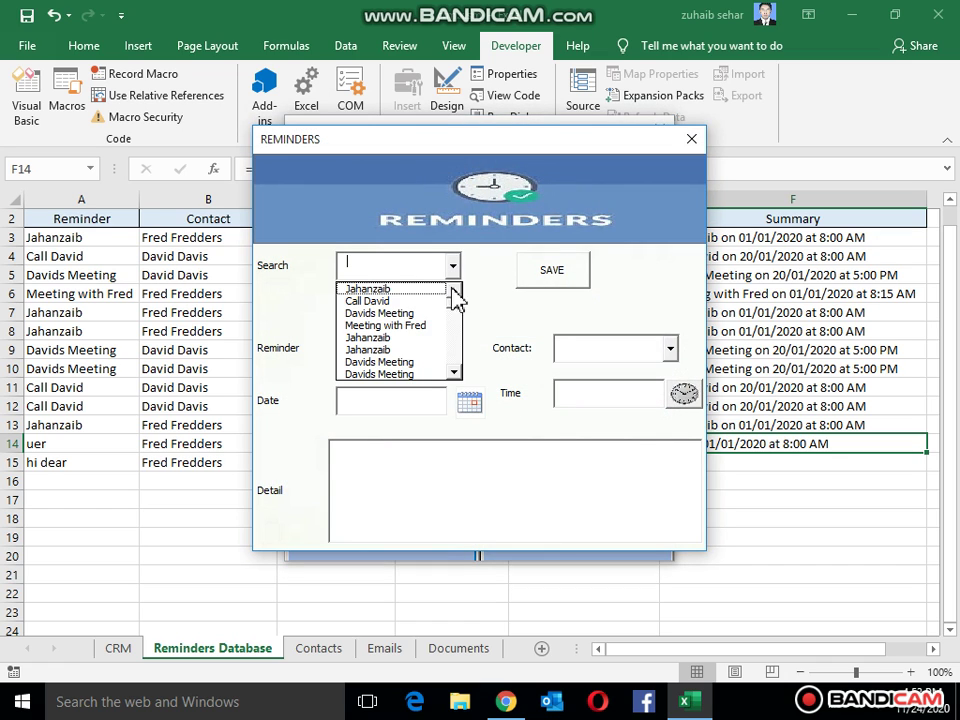
pyautogui.moveTo(454, 300)
pyautogui.mouseDown()
pyautogui.moveTo(457, 314)
pyautogui.moveTo(441, 274)
pyautogui.mouseUp()
pyautogui.click(414, 272)
pyautogui.write('hi dear')
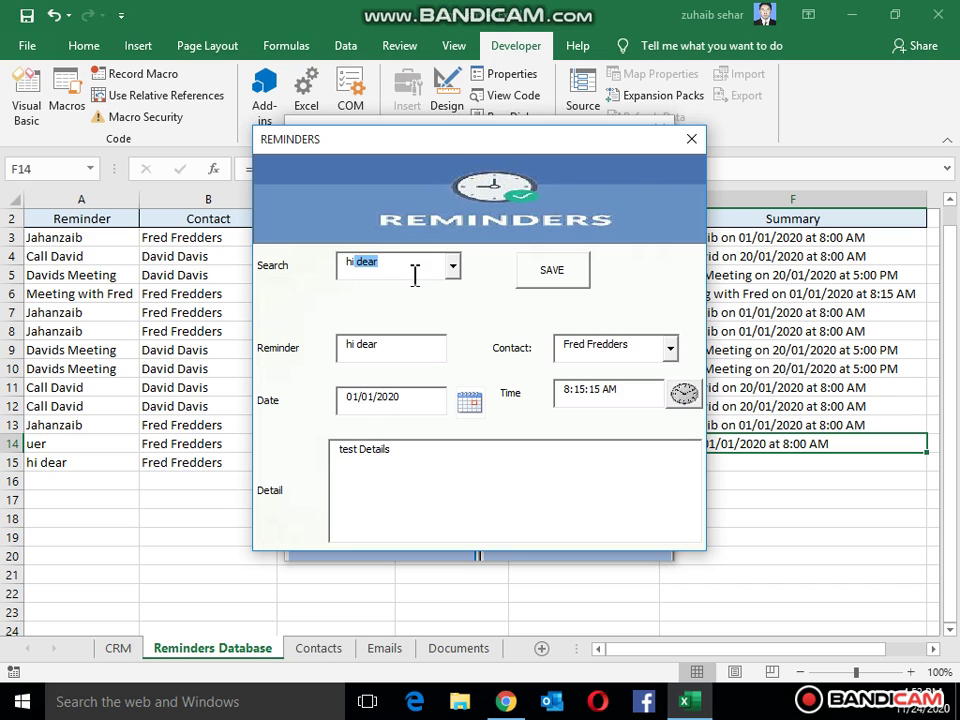
pyautogui.click(423, 350)
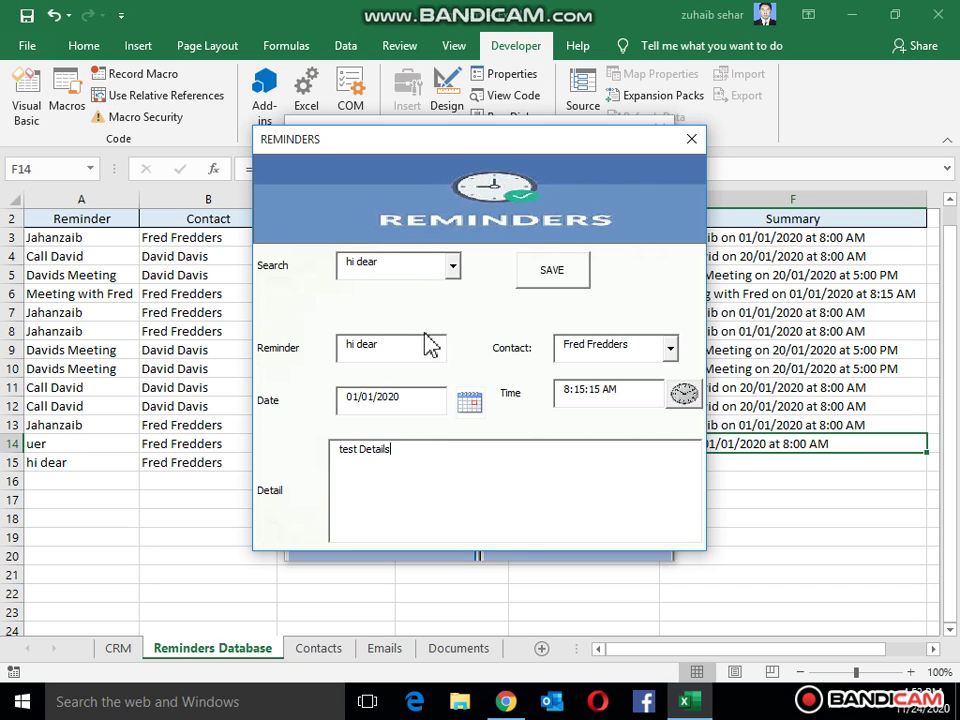
# - Reload 'hi dear' from the matches and verify its saved contact and date
pyautogui.click(422, 348)
pyautogui.click(452, 266)
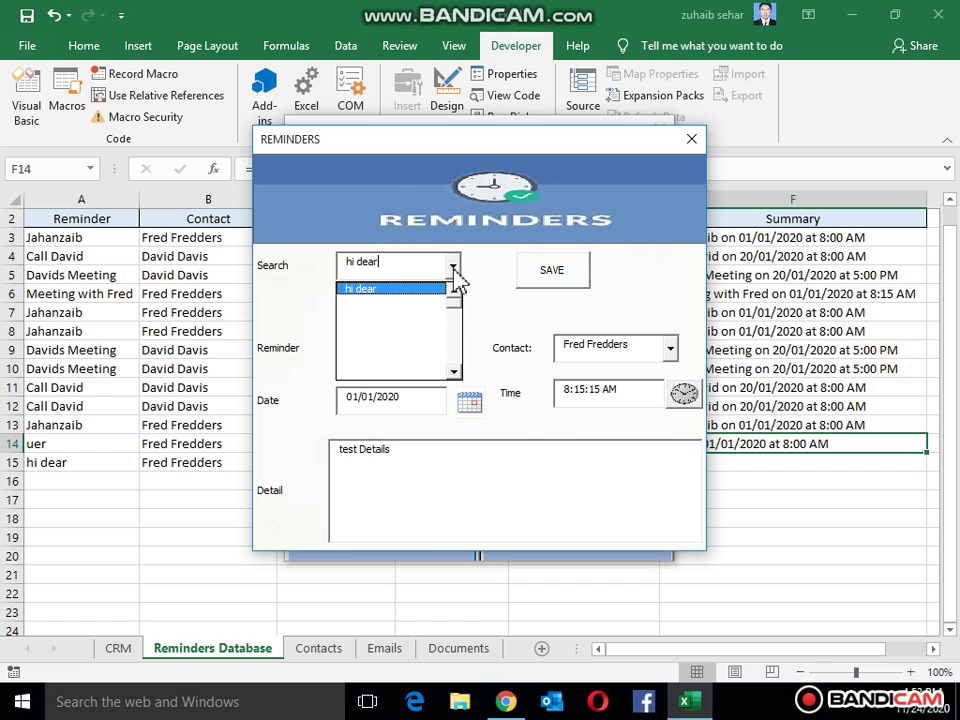
pyautogui.click(405, 290)
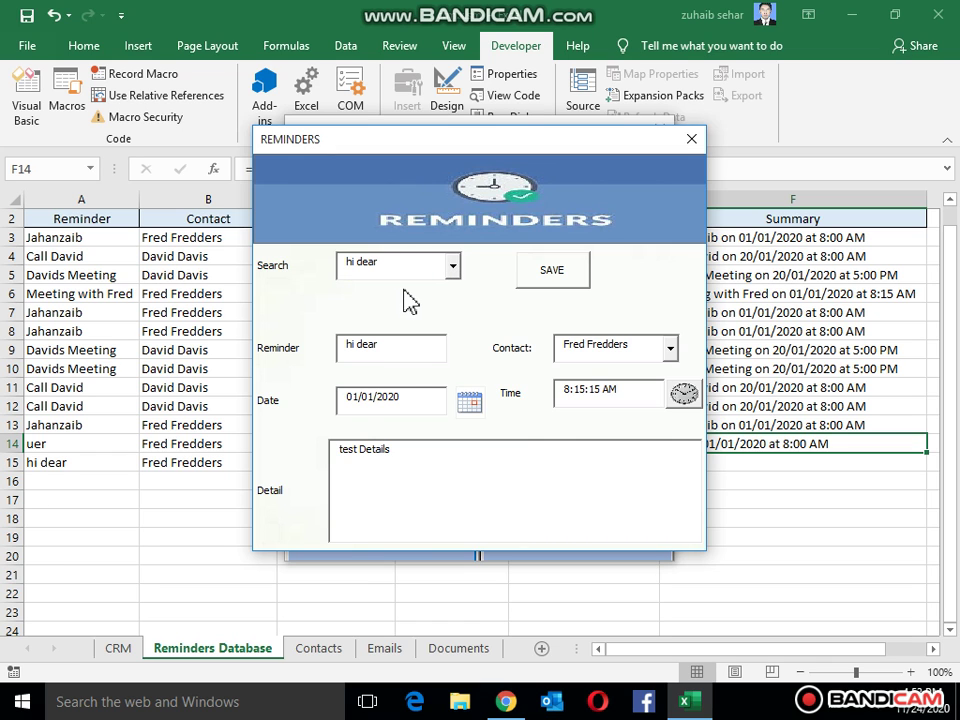
pyautogui.click(653, 354)
pyautogui.click(431, 395)
pyautogui.click(690, 140)
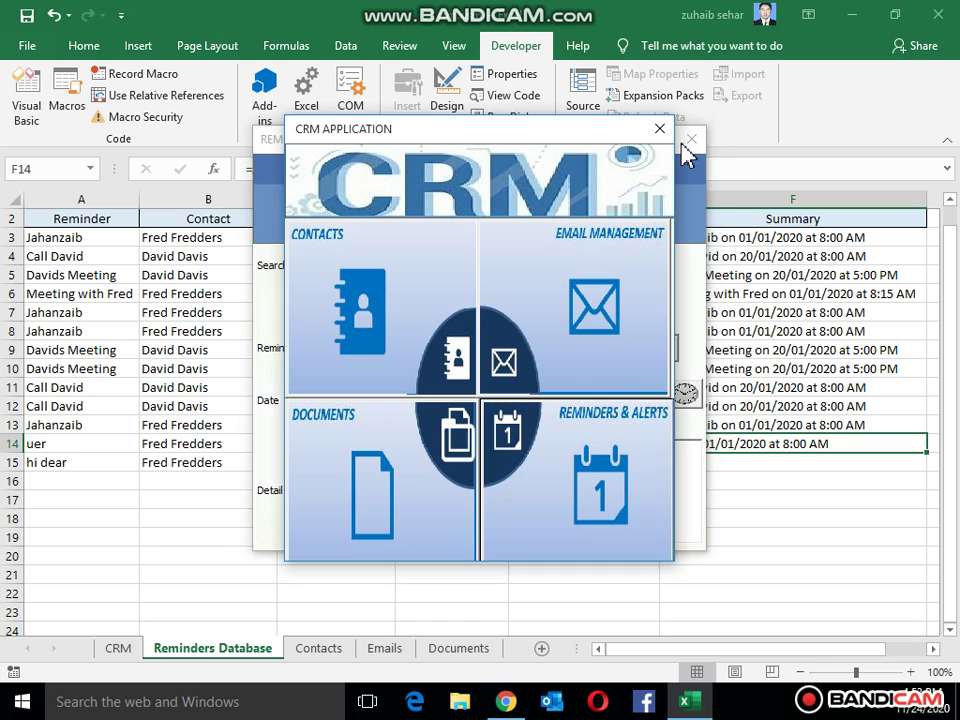